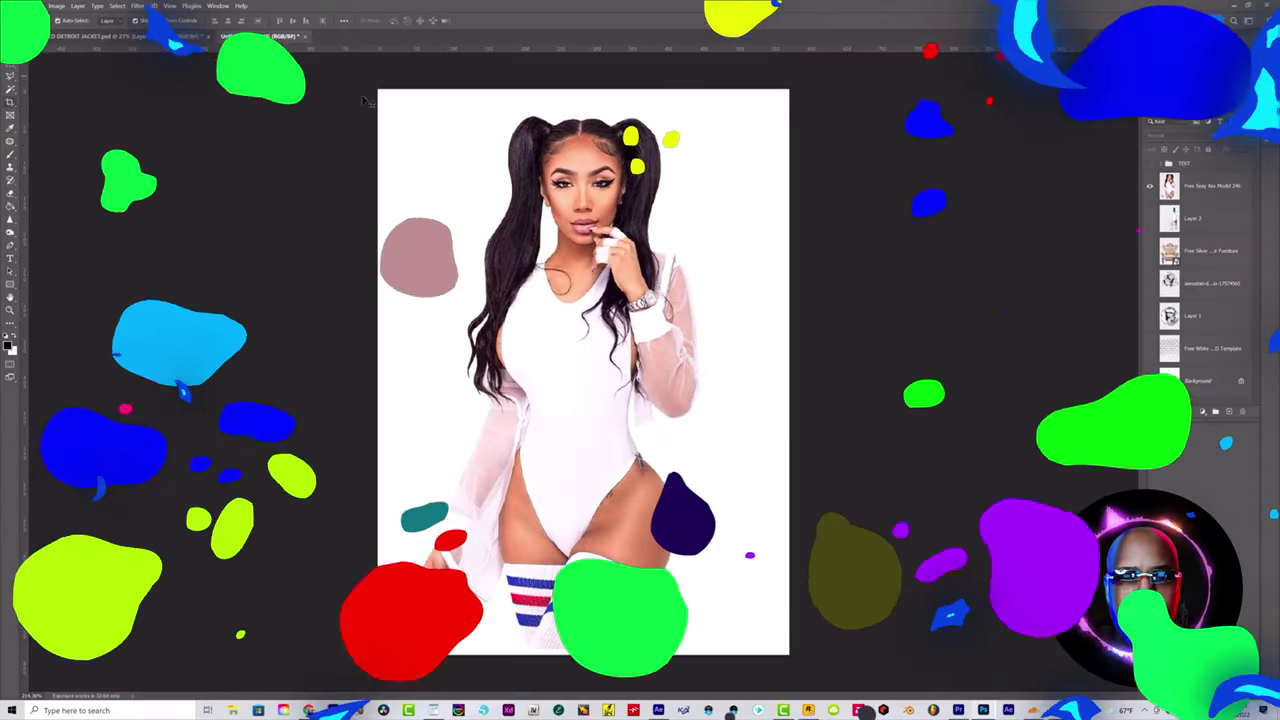
- Scale the model photo down slightly to leave room around her on the white canvas
{"action": "scroll", "coordinate": [630, 250], "scroll_direction": "up", "scroll_amount": 6}
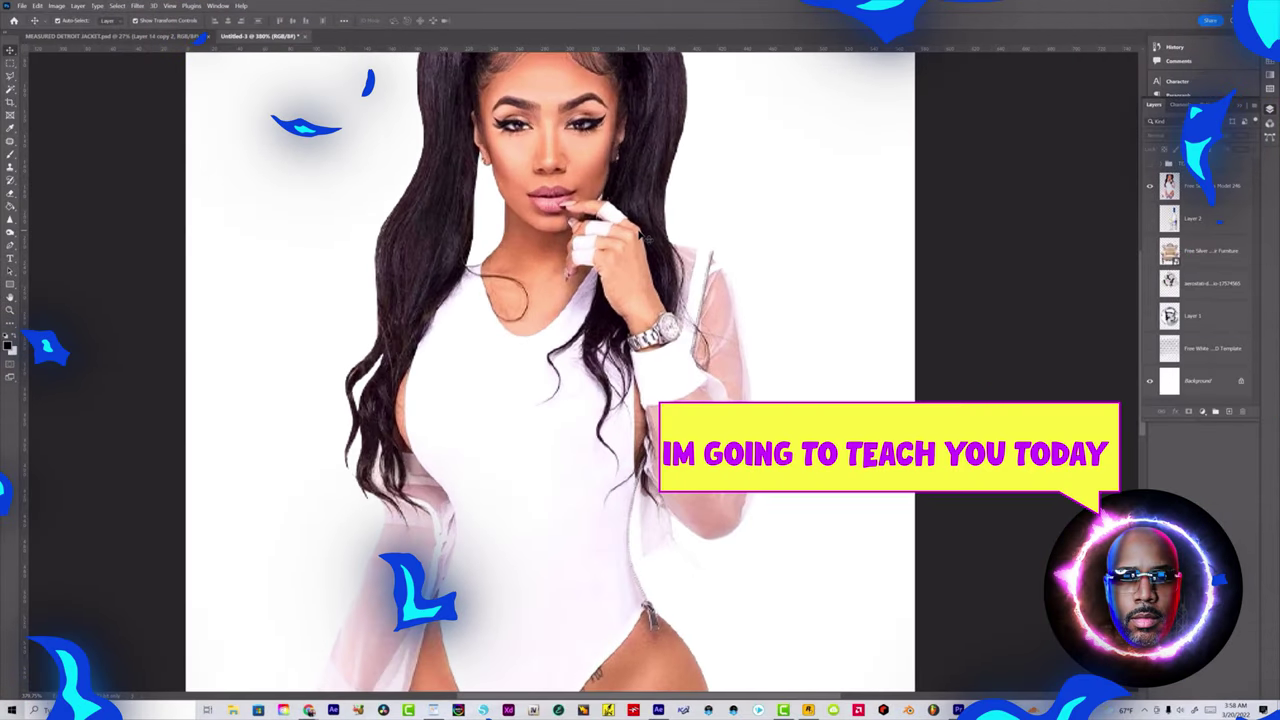
{"action": "scroll", "coordinate": [643, 237], "scroll_direction": "down", "scroll_amount": 7}
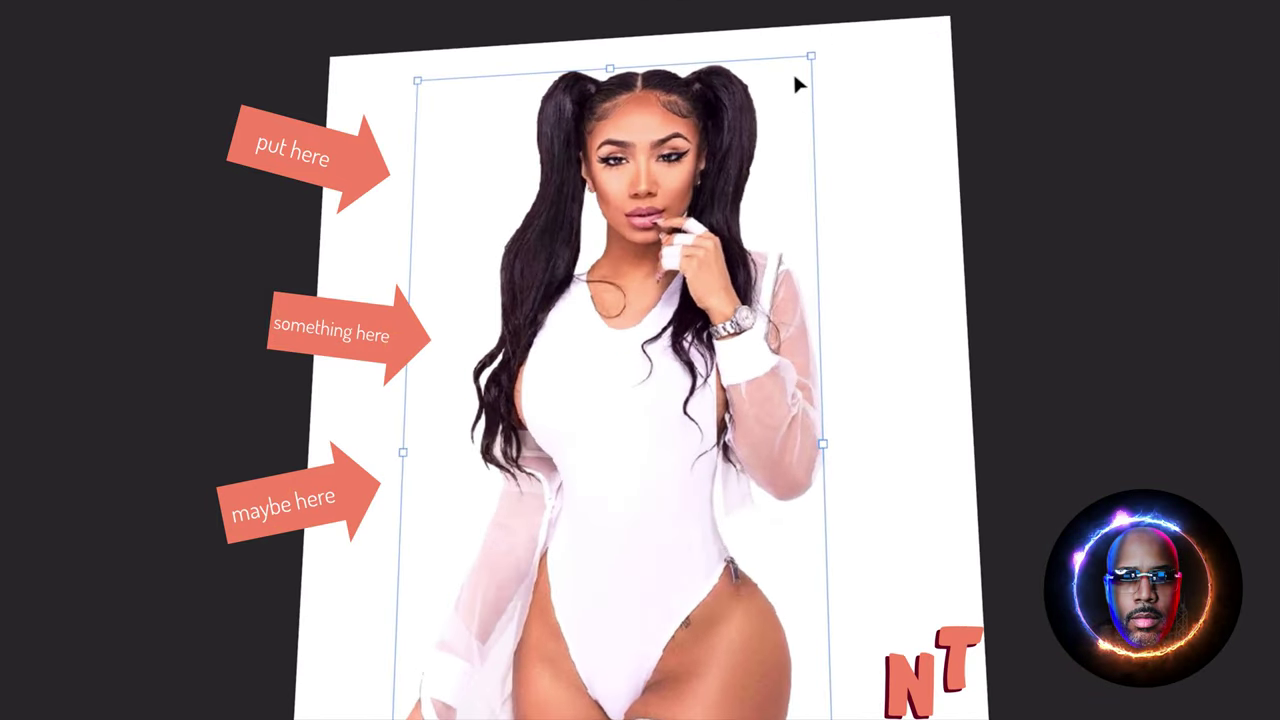
{"action": "left_click_drag", "start_coordinate": [811, 52], "coordinate": [779, 99]}
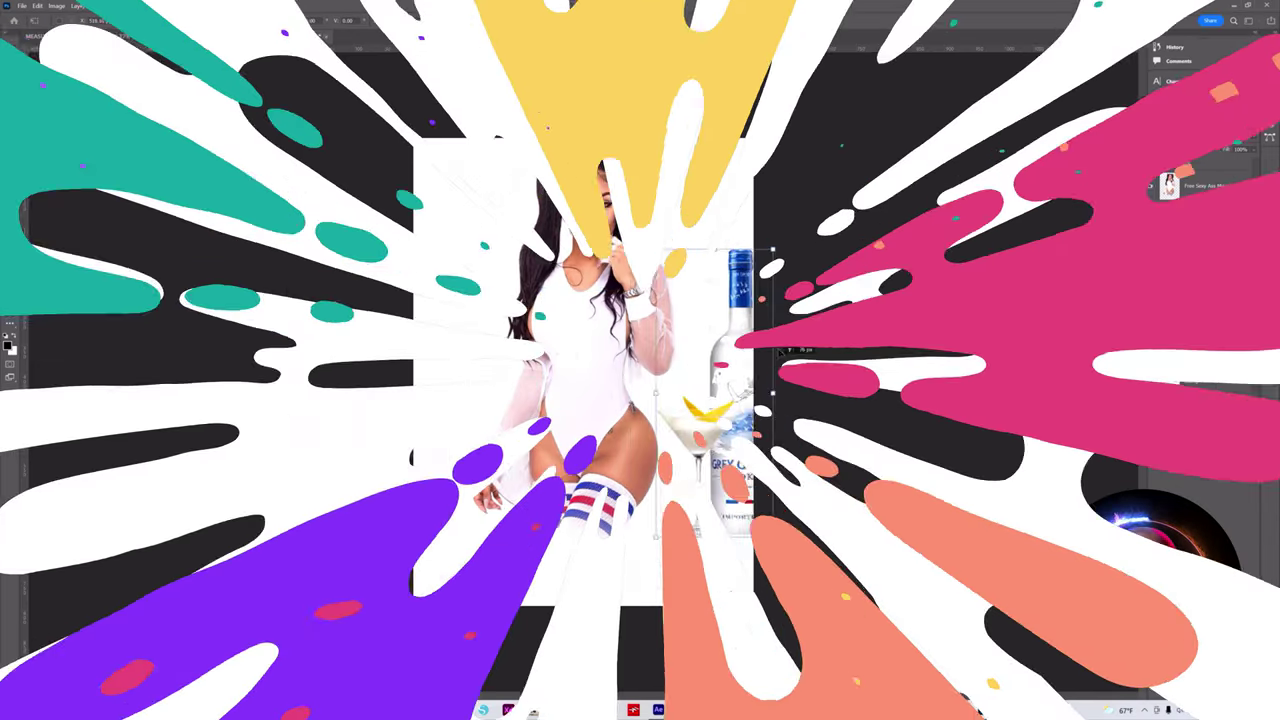
- Scale the vodka bottle and martini glass down and position them beside the model's raised arm
{"action": "left_click_drag", "start_coordinate": [780, 353], "coordinate": [725, 275]}
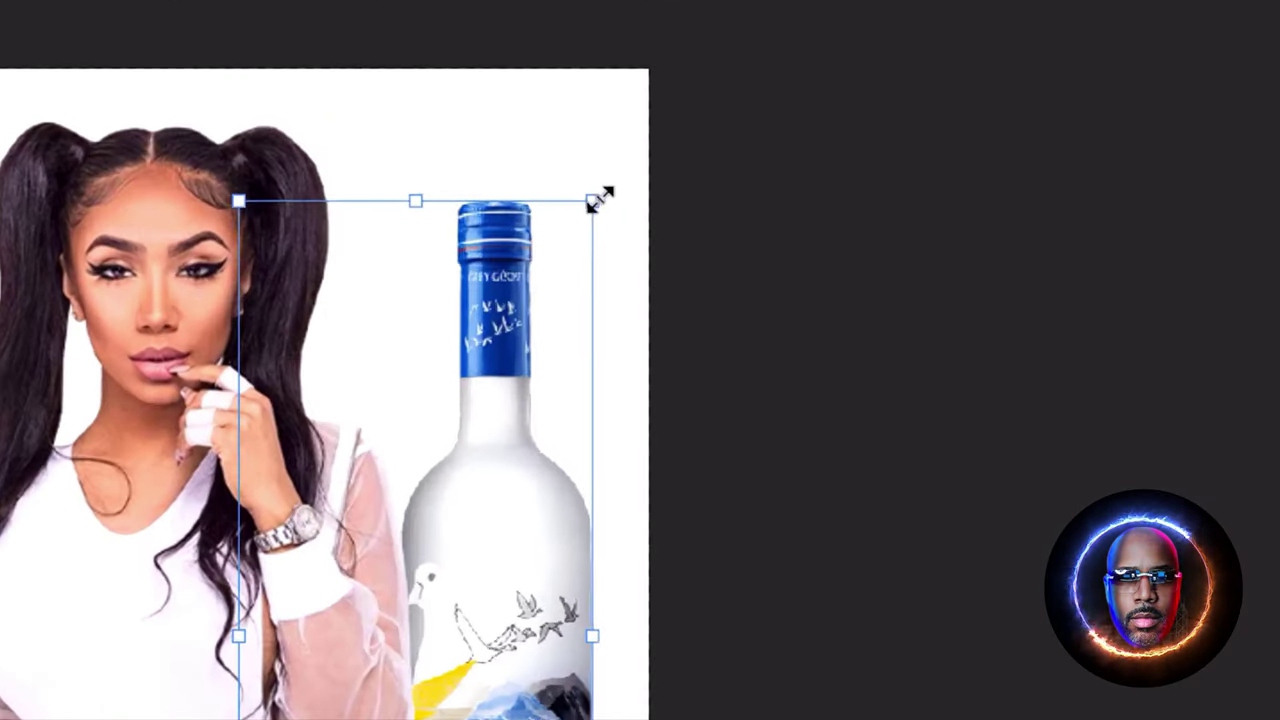
{"action": "left_click_drag", "start_coordinate": [736, 182], "coordinate": [701, 263]}
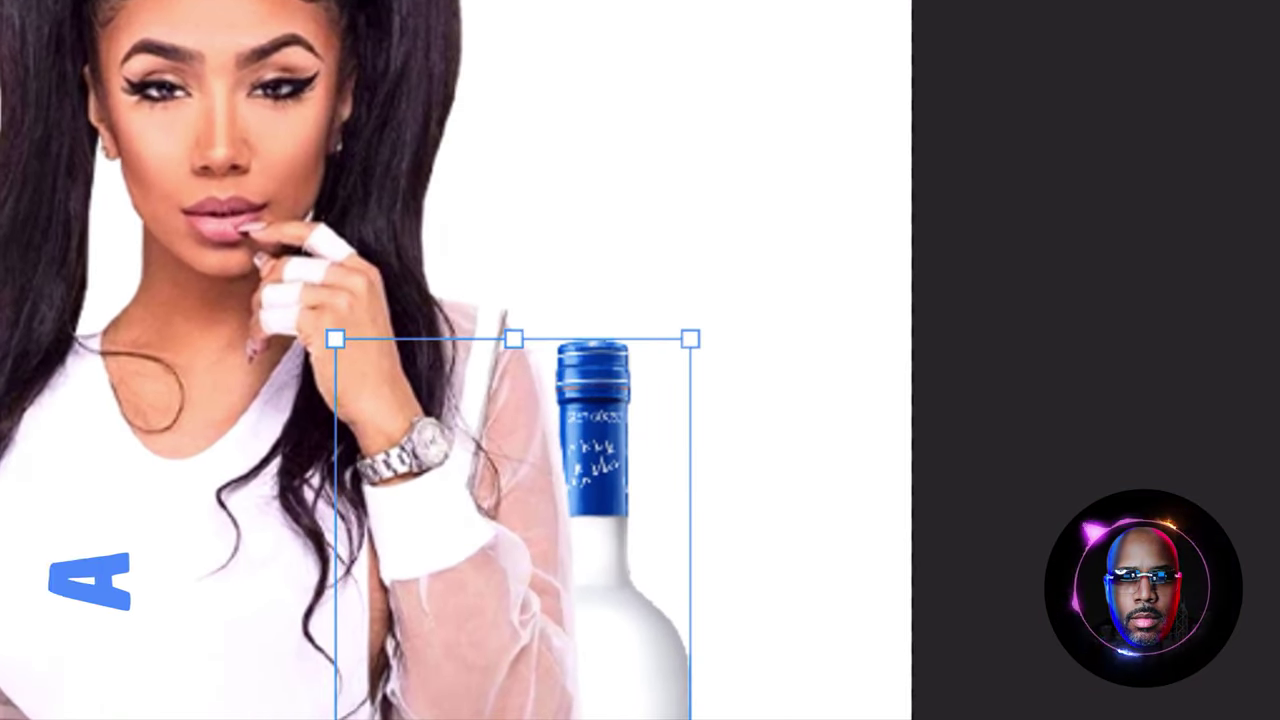
{"action": "left_click_drag", "start_coordinate": [697, 369], "coordinate": [708, 365]}
{"action": "left_click_drag", "start_coordinate": [713, 612], "coordinate": [718, 614]}
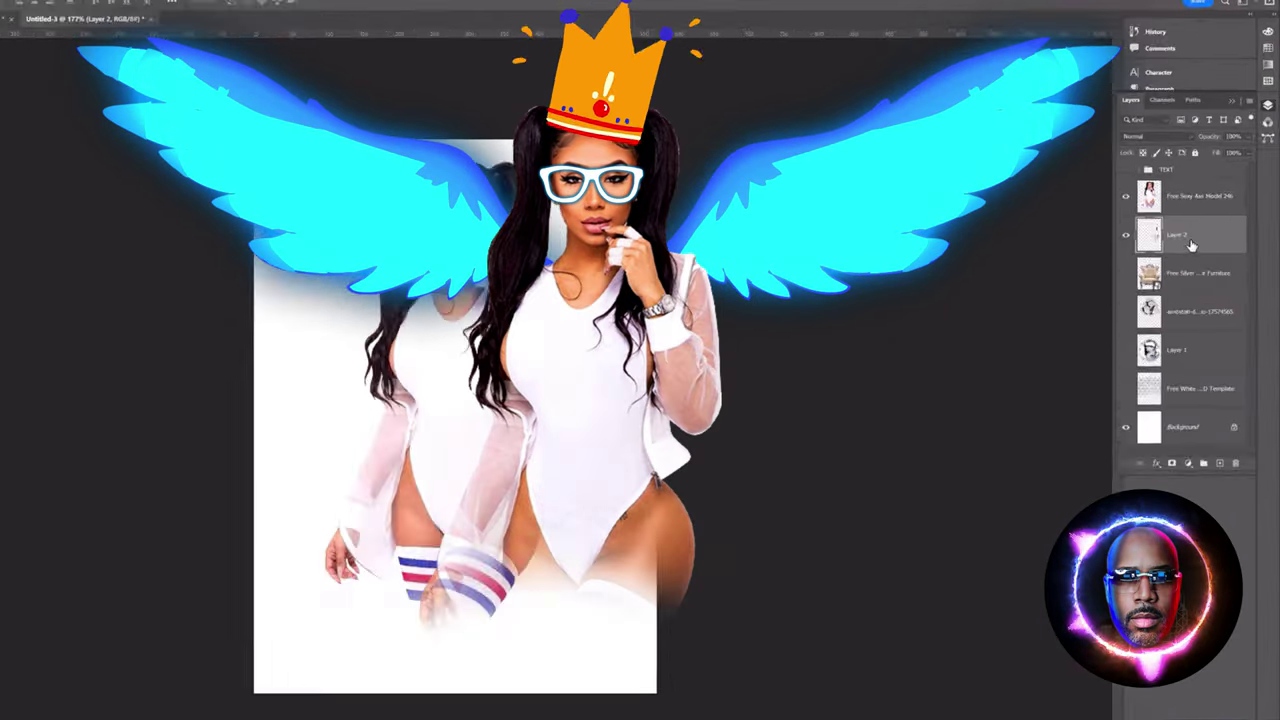
- Move the bottle layer above the model layer and duplicate it for the model's other side
{"action": "left_click_drag", "start_coordinate": [1190, 246], "coordinate": [1193, 202]}
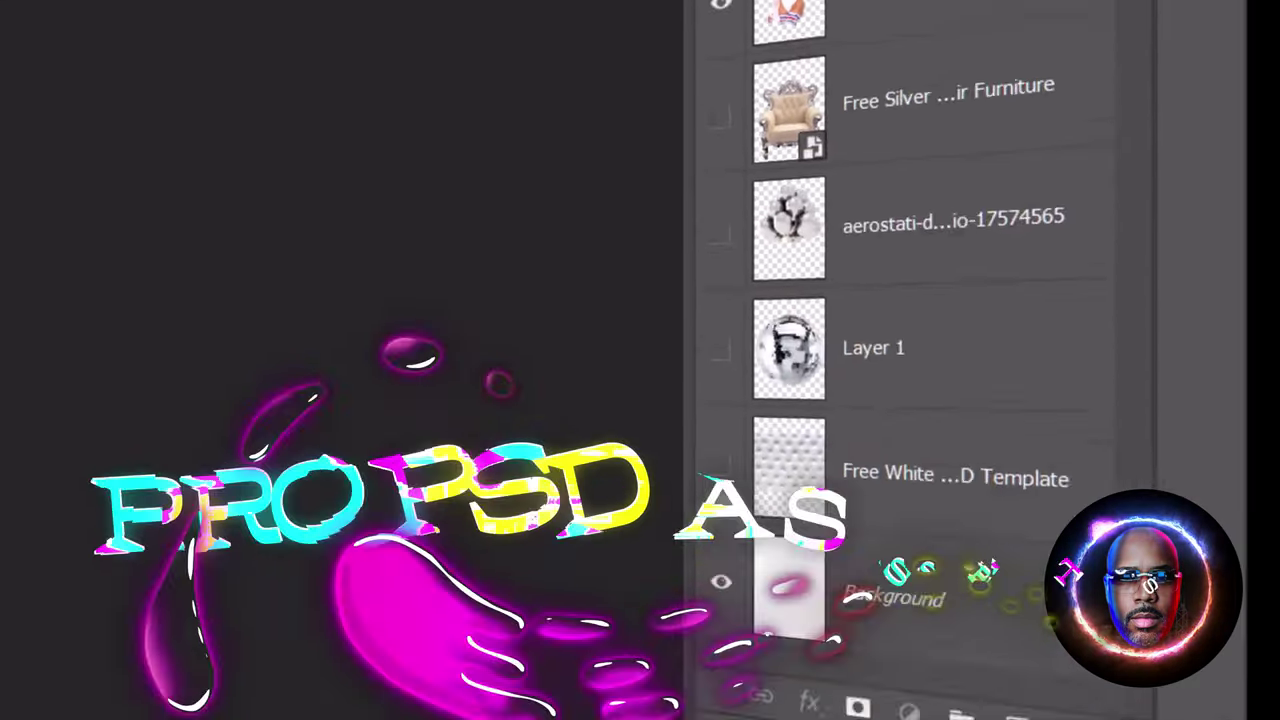
{"action": "left_click_drag", "start_coordinate": [940, 4], "coordinate": [1015, 717]}
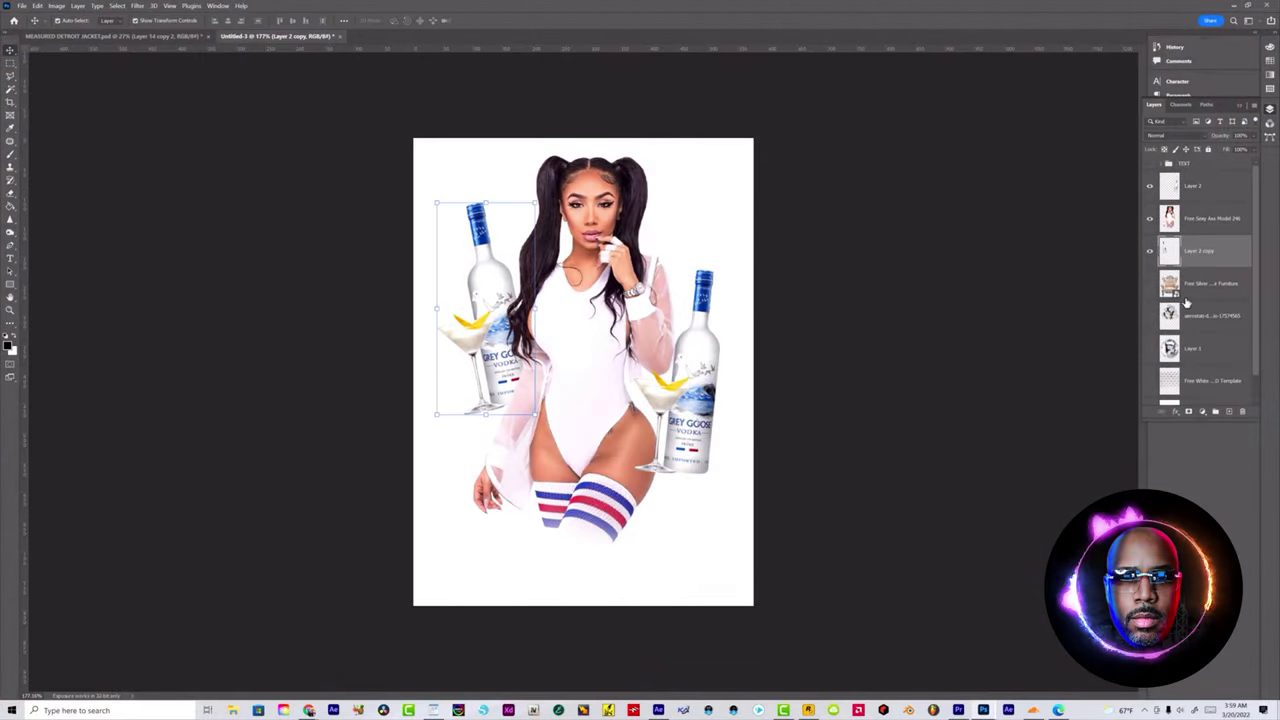
- Show the silver and cream chair layer at the top of the layer stack and rasterize it
{"action": "left_click", "coordinate": [1150, 285]}
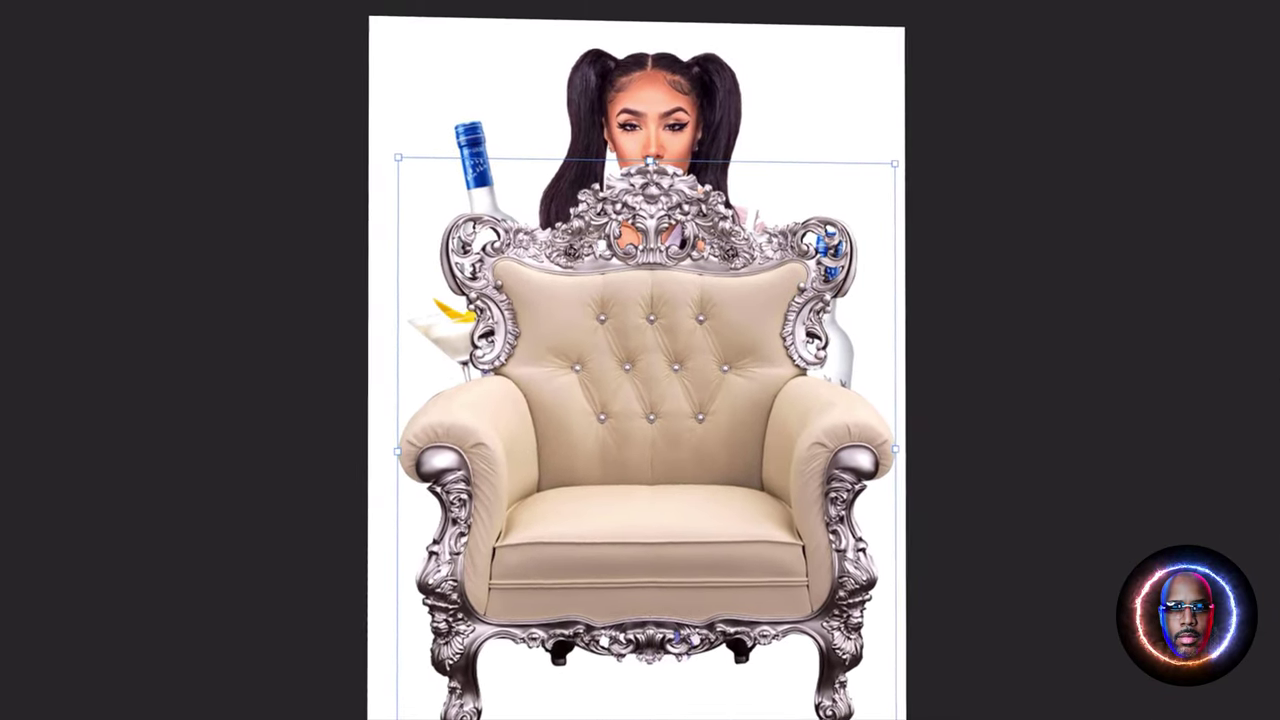
{"action": "left_click", "coordinate": [56, 6]}
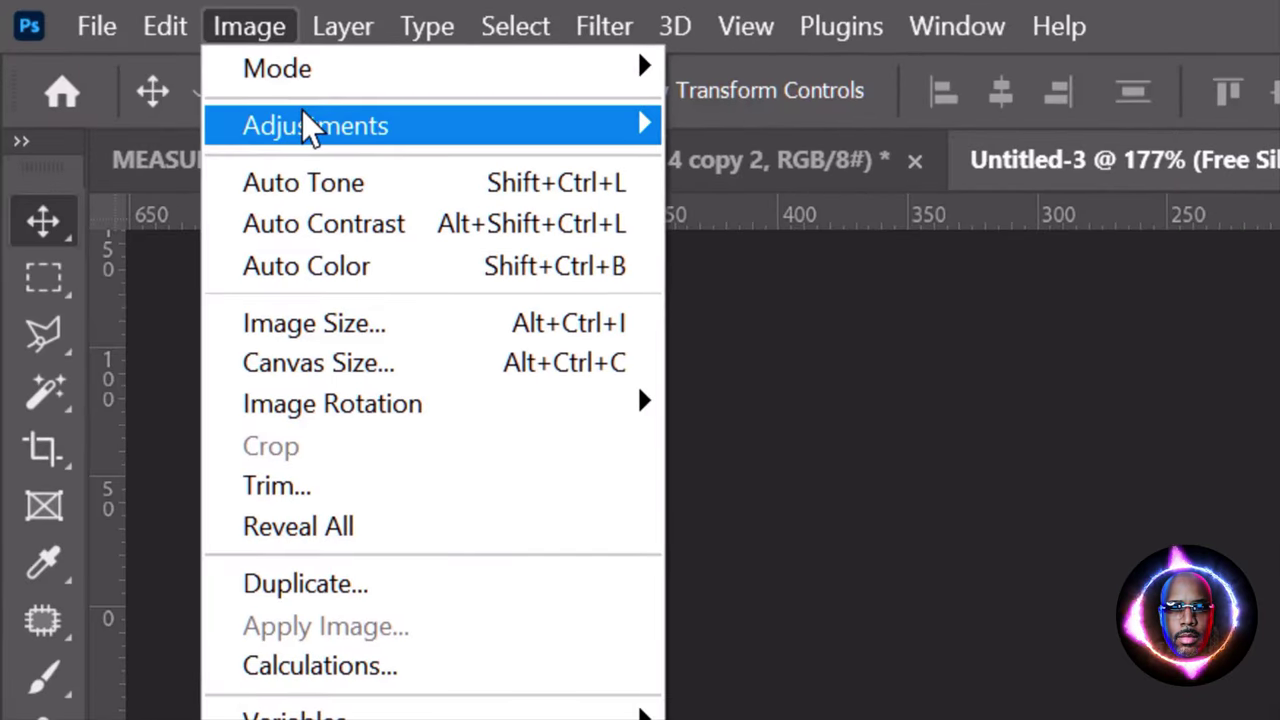
{"action": "mouse_move", "coordinate": [303, 126]}
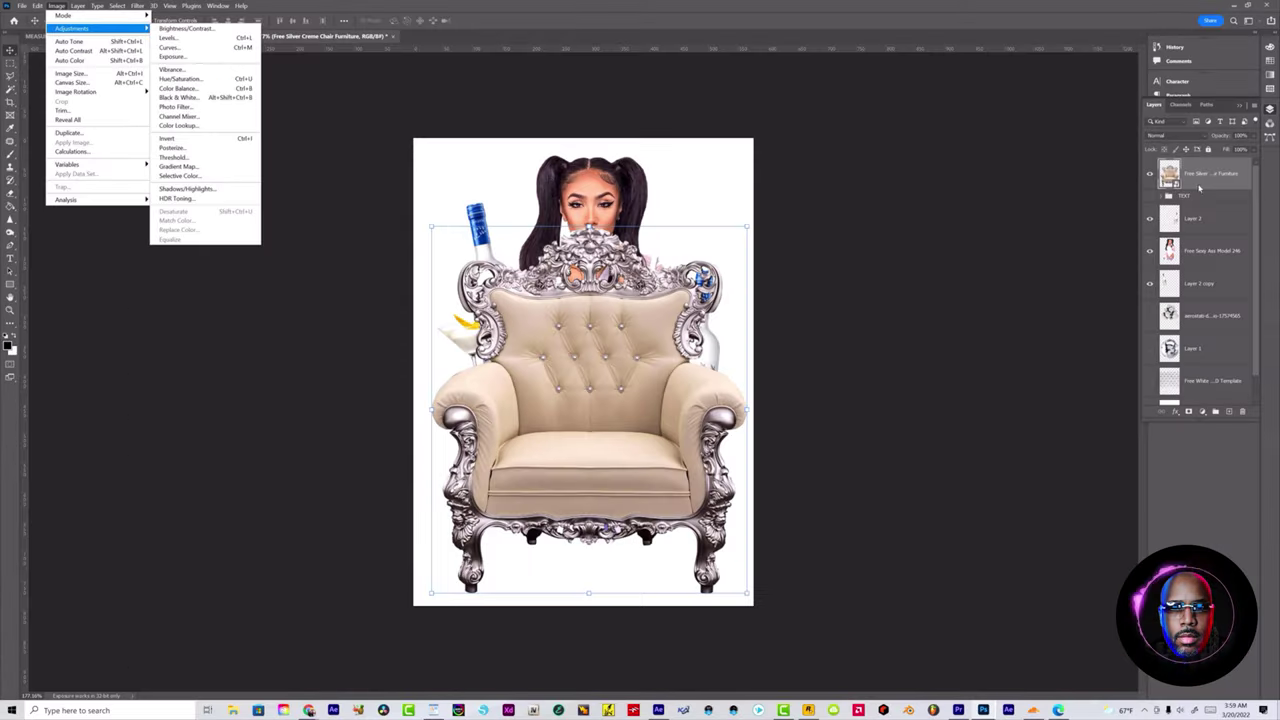
{"action": "right_click", "coordinate": [1203, 186]}
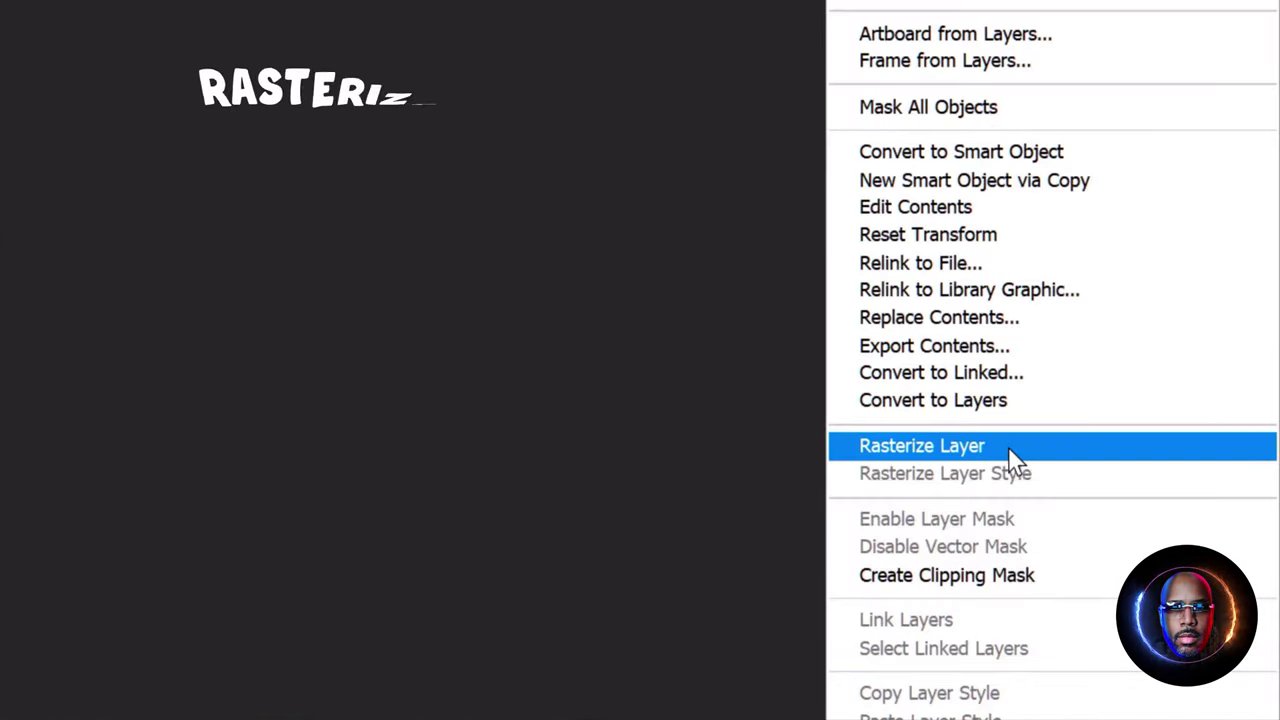
{"action": "left_click", "coordinate": [1008, 446]}
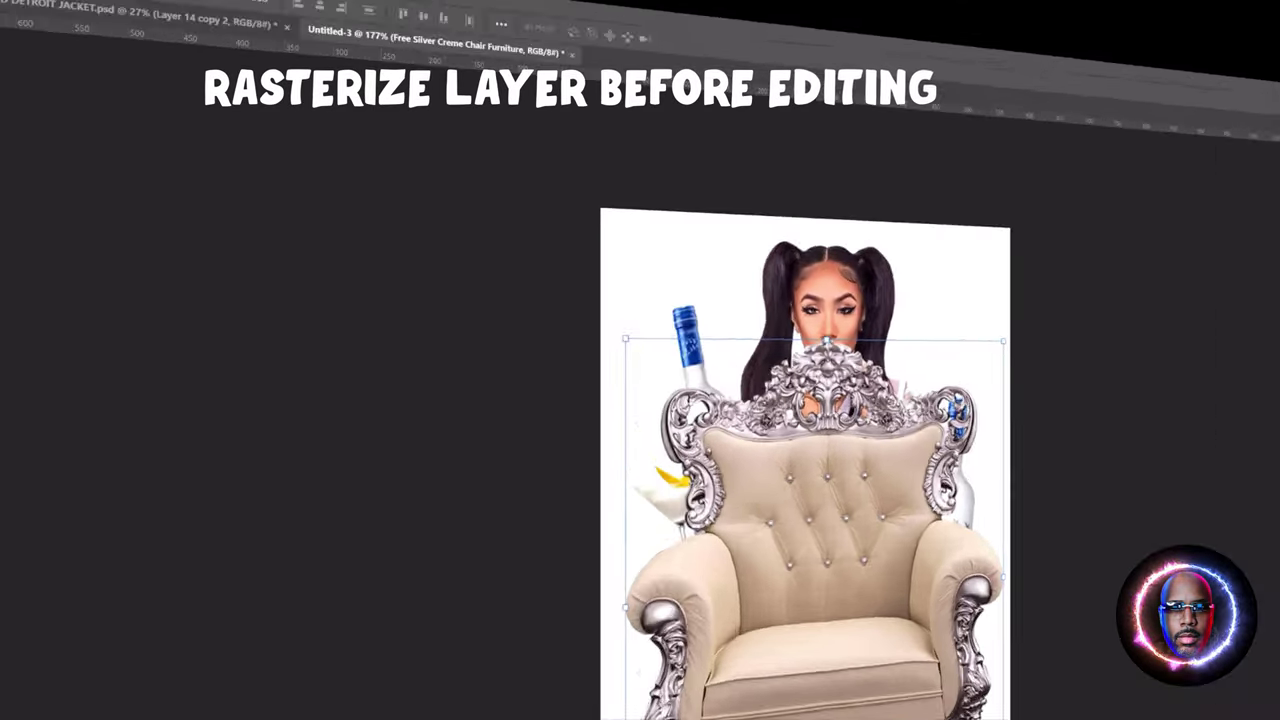
- Desaturate the chair layer so its cream upholstery turns grey
{"action": "left_click", "coordinate": [226, 100]}
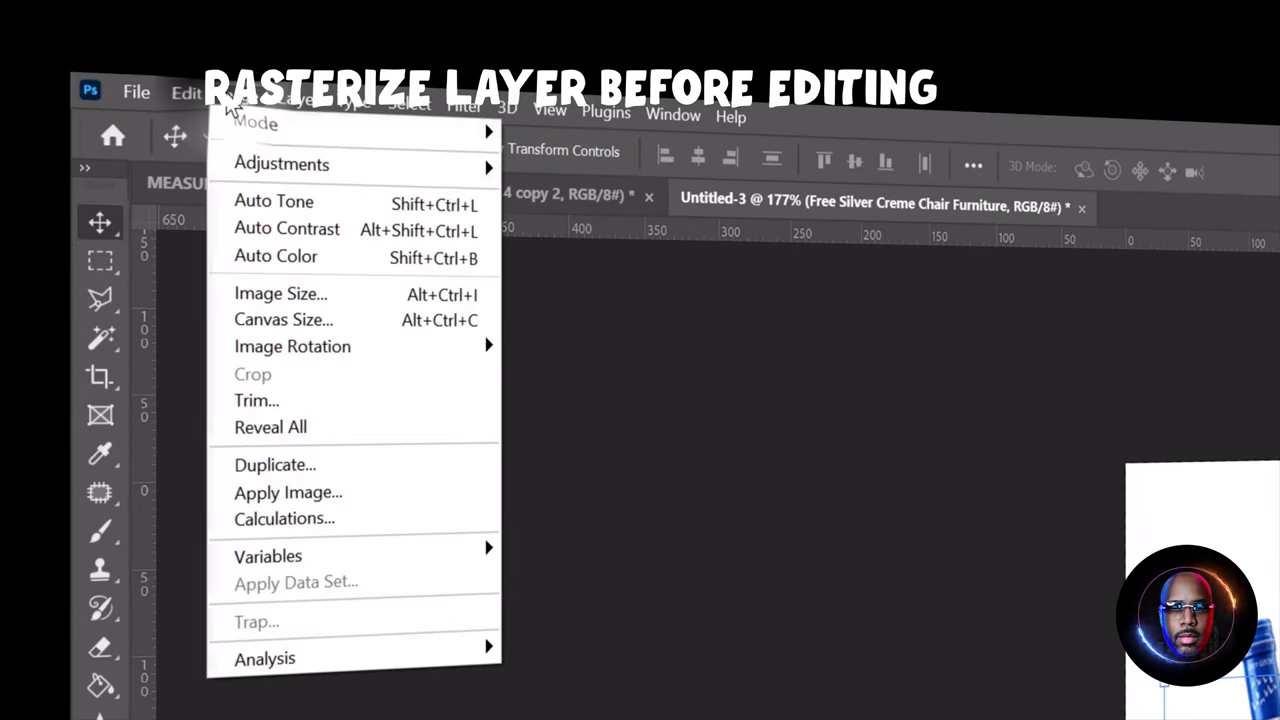
{"action": "mouse_move", "coordinate": [281, 164]}
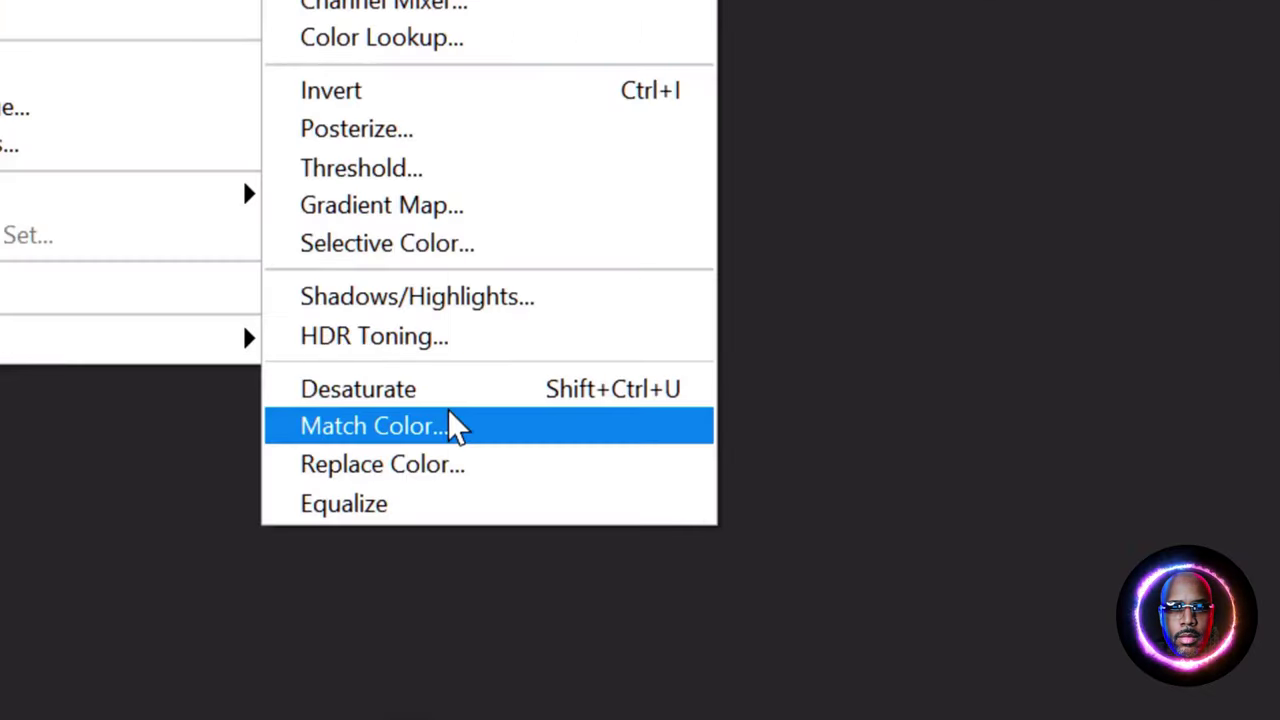
{"action": "left_click", "coordinate": [173, 211]}
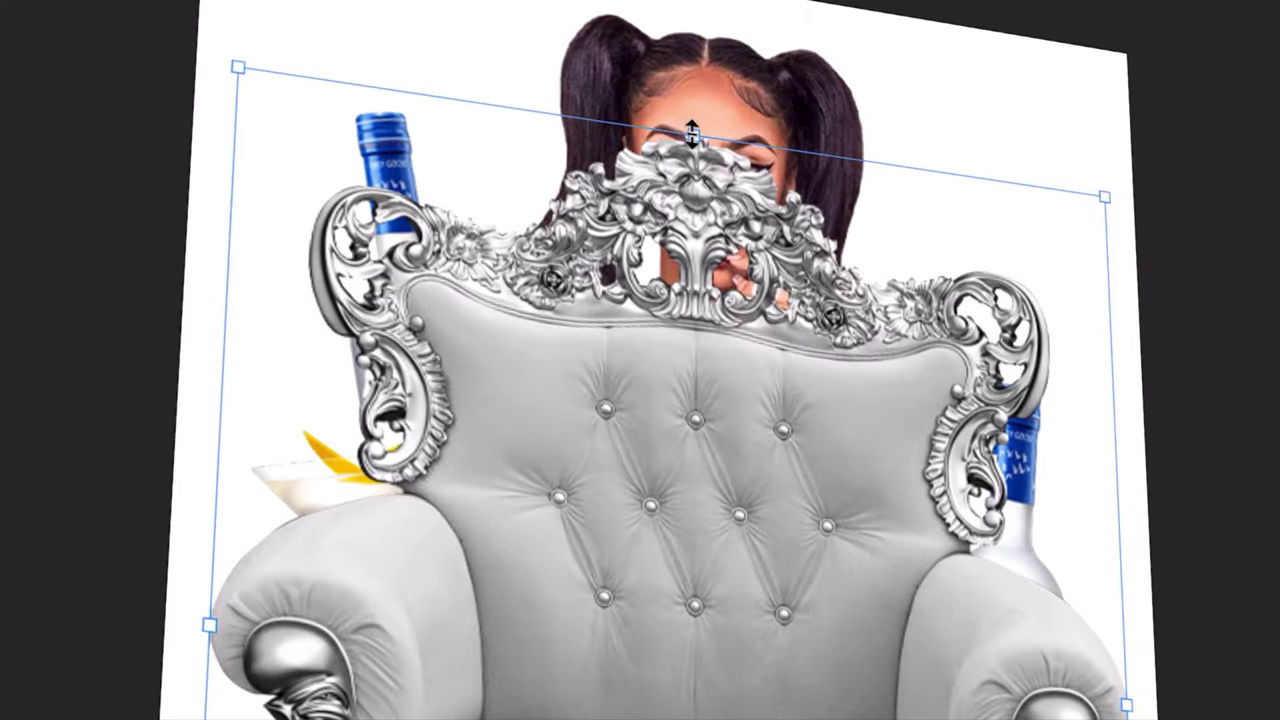
{"action": "left_click_drag", "start_coordinate": [749, 186], "coordinate": [750, 177]}
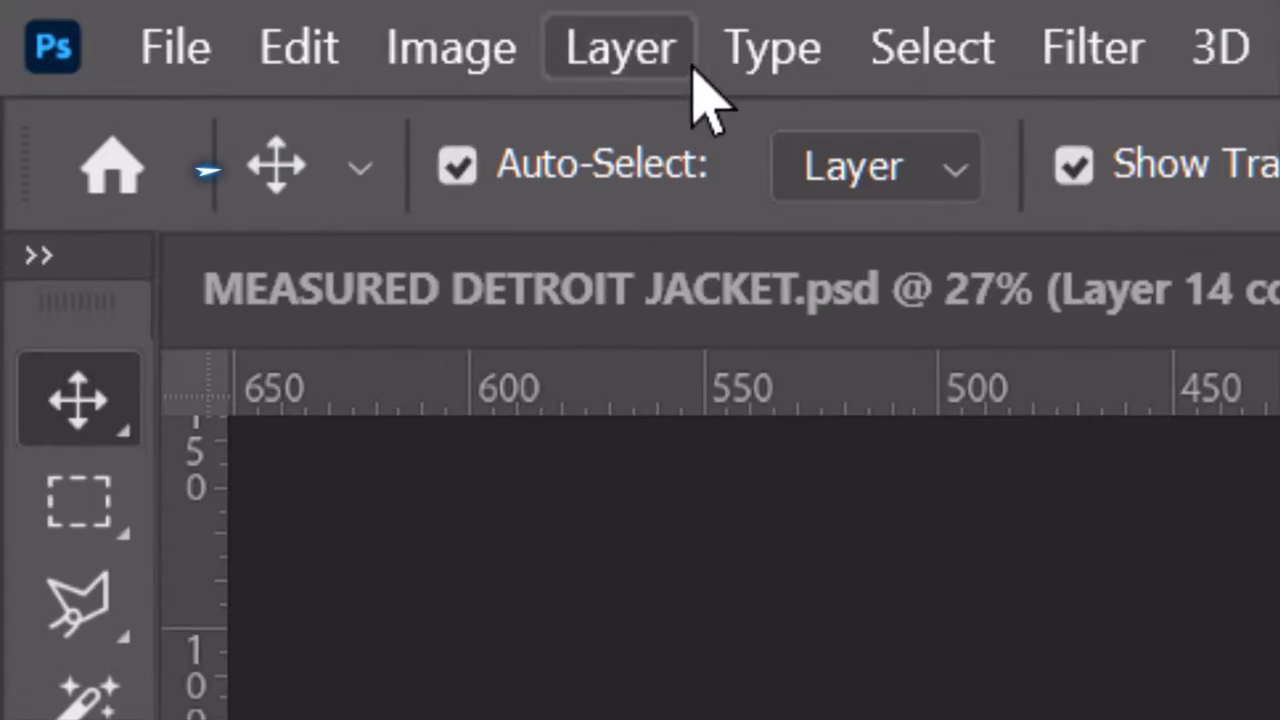
- Brighten the chair with a Levels adjustment, setting the white input level to 231
{"action": "left_click", "coordinate": [82, 7]}
{"action": "mouse_move", "coordinate": [64, 10]}
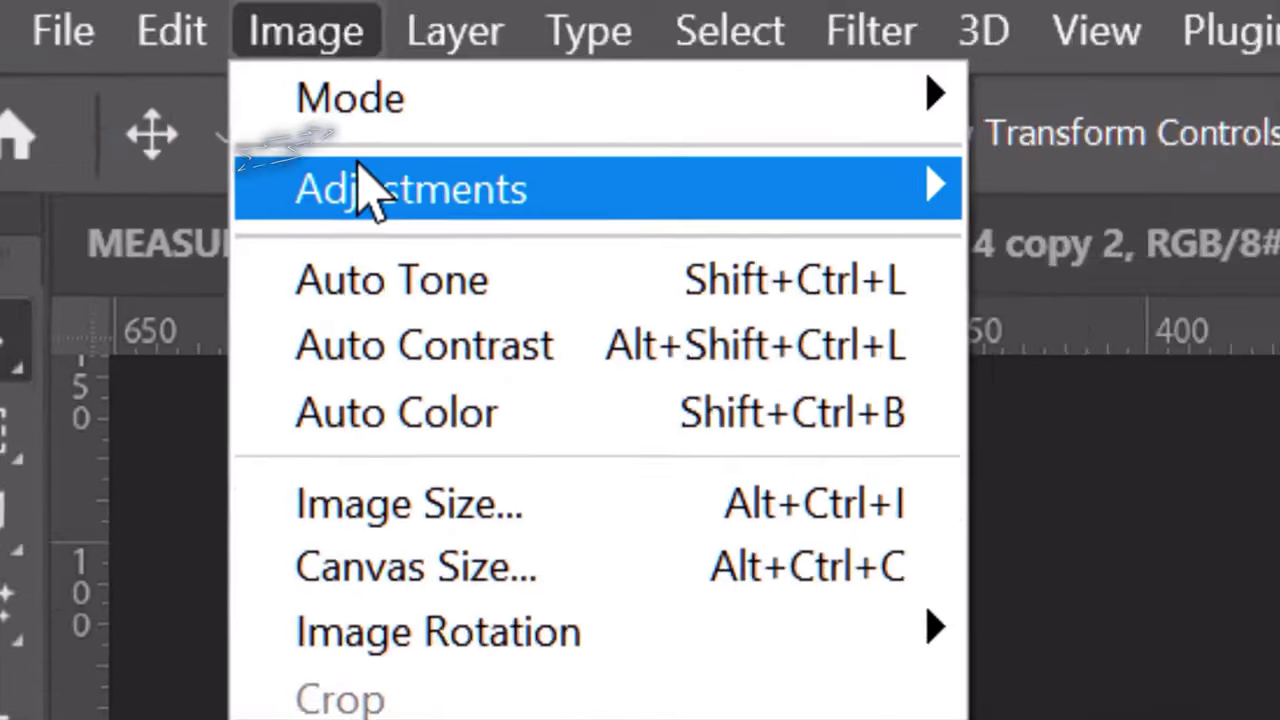
{"action": "mouse_move", "coordinate": [505, 215]}
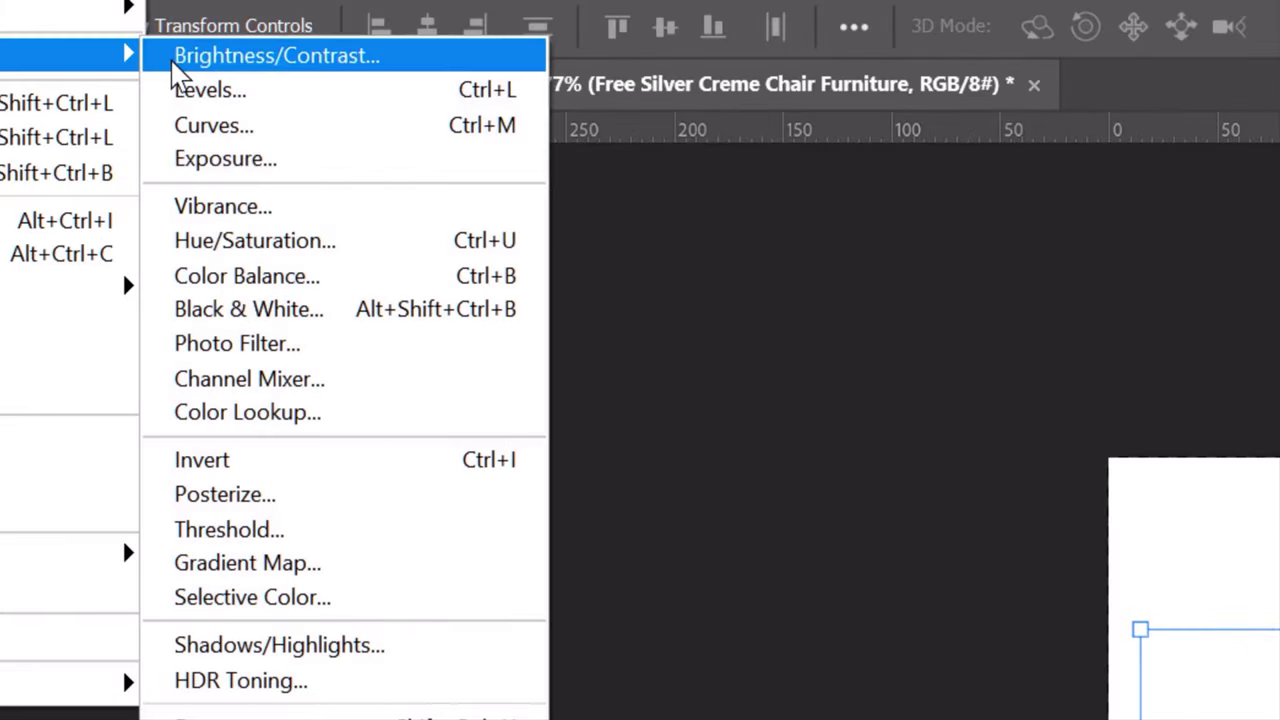
{"action": "left_click", "coordinate": [280, 92]}
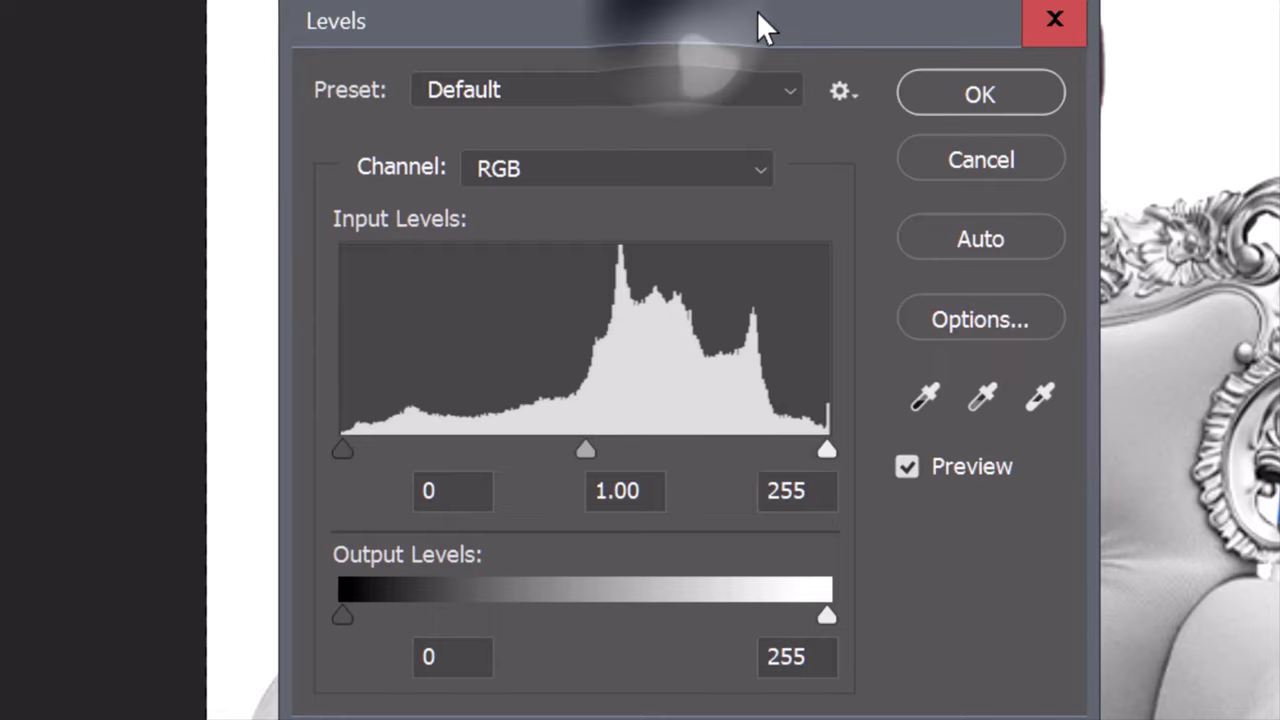
{"action": "left_click_drag", "start_coordinate": [758, 14], "coordinate": [1279, 14]}
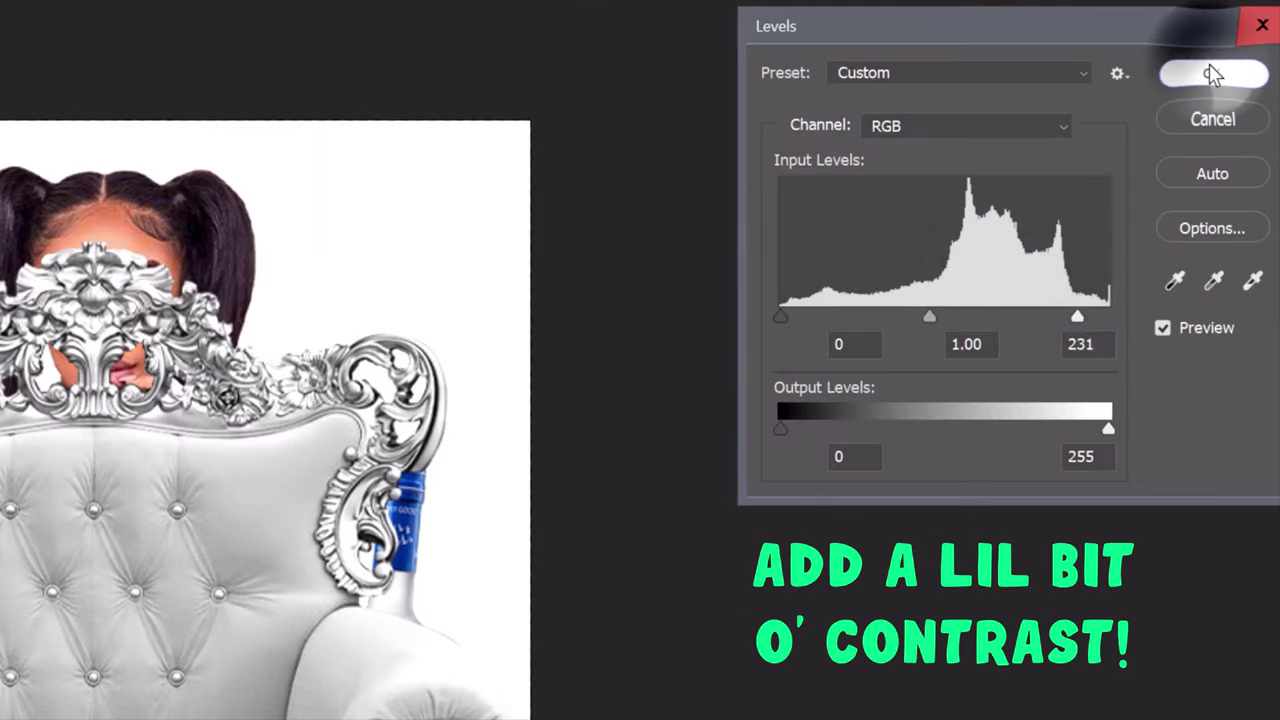
{"action": "left_click", "coordinate": [1016, 120]}
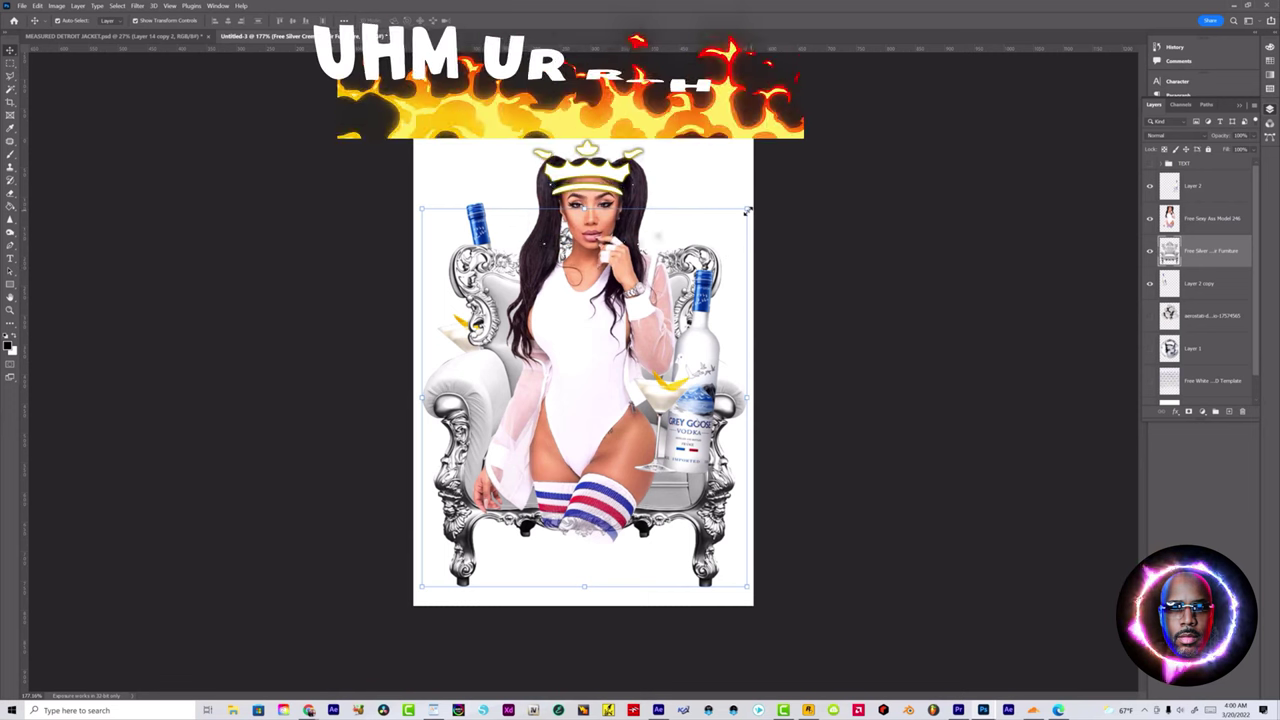
- Scale the chair down, center it behind the model, and move its layer below the duplicated bottle layer
{"action": "left_click_drag", "start_coordinate": [734, 233], "coordinate": [713, 248]}
{"action": "left_click_drag", "start_coordinate": [685, 294], "coordinate": [662, 252]}
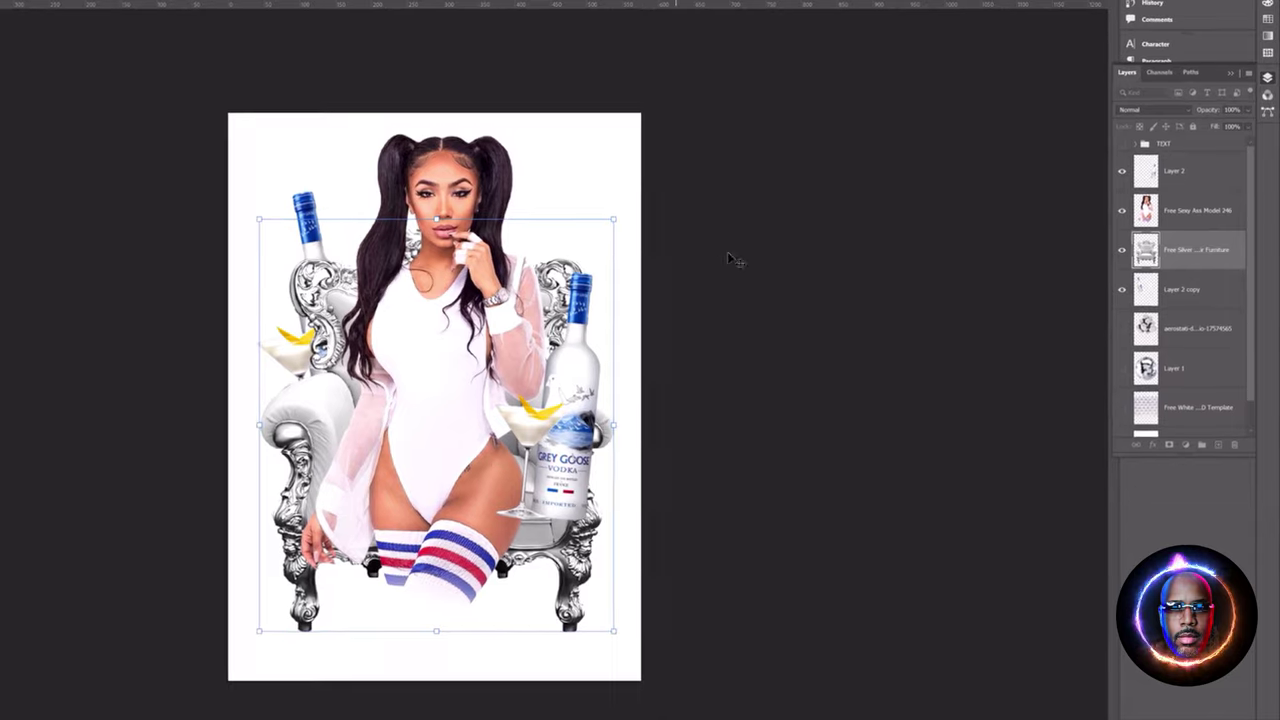
{"action": "left_click_drag", "start_coordinate": [1203, 249], "coordinate": [1195, 310]}
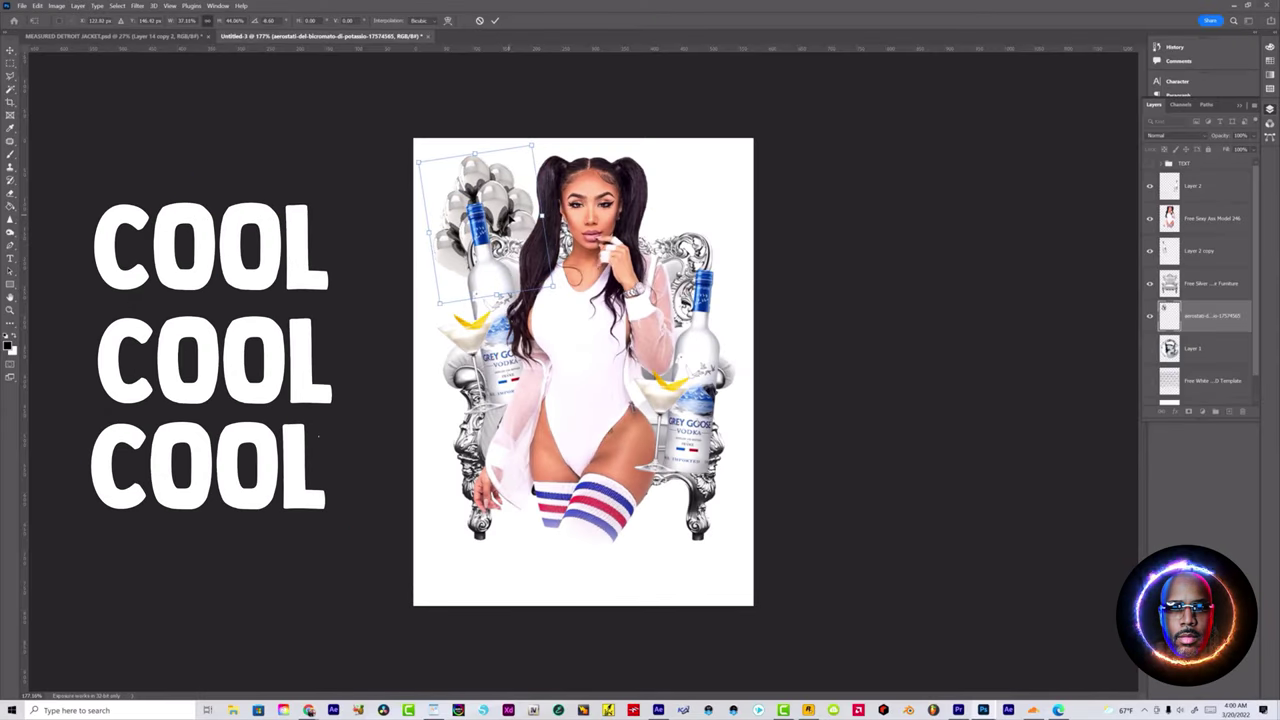
- Position the tilted silver balloons behind the chair's upper left, and duplicate their layer for the other side
{"action": "left_click_drag", "start_coordinate": [512, 213], "coordinate": [526, 213]}
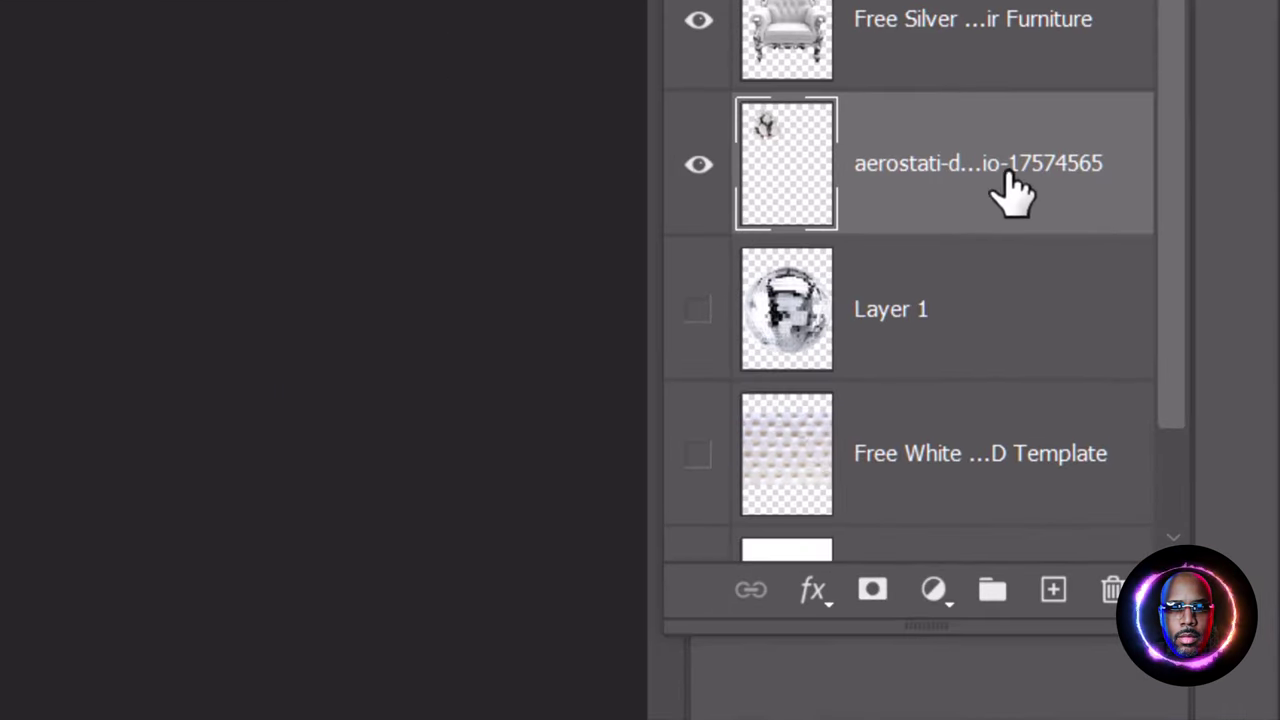
{"action": "left_click_drag", "start_coordinate": [1009, 174], "coordinate": [983, 525]}
{"action": "left_click_drag", "start_coordinate": [1010, 645], "coordinate": [1058, 596]}
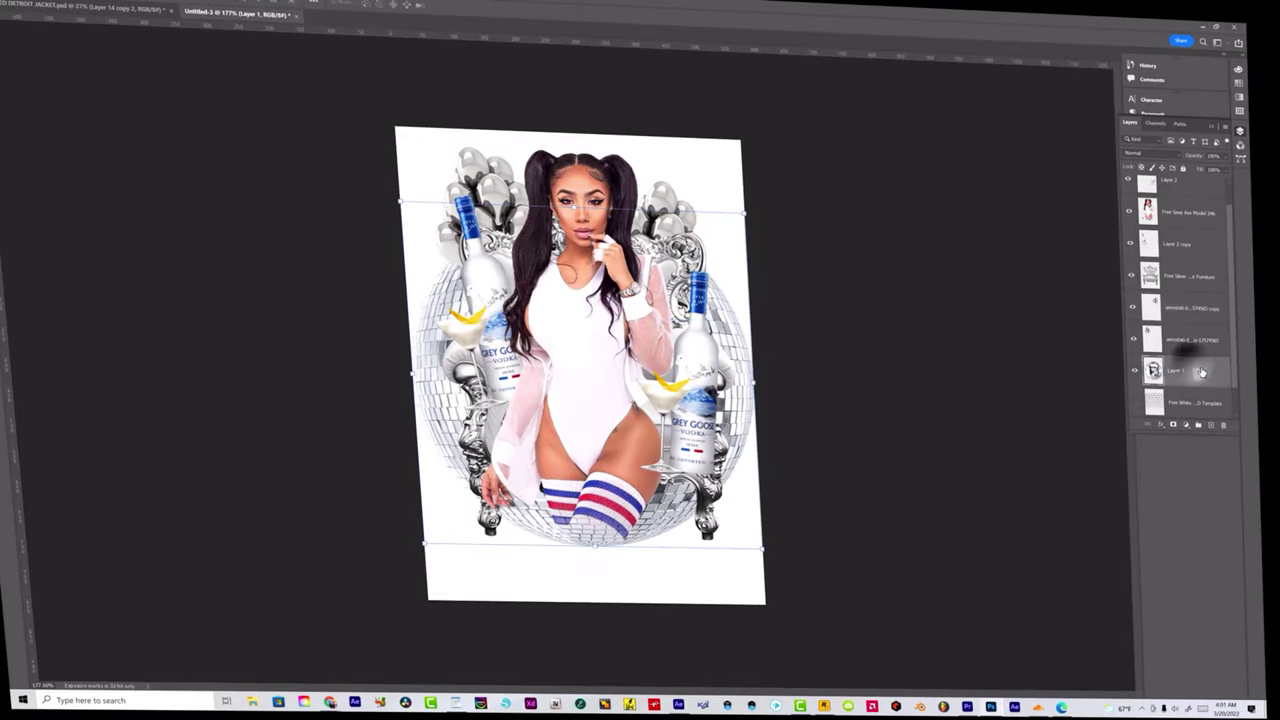
- Show the disco ball in Layer 1 and duplicate that layer
{"action": "left_click_drag", "start_coordinate": [1225, 427], "coordinate": [1210, 425]}
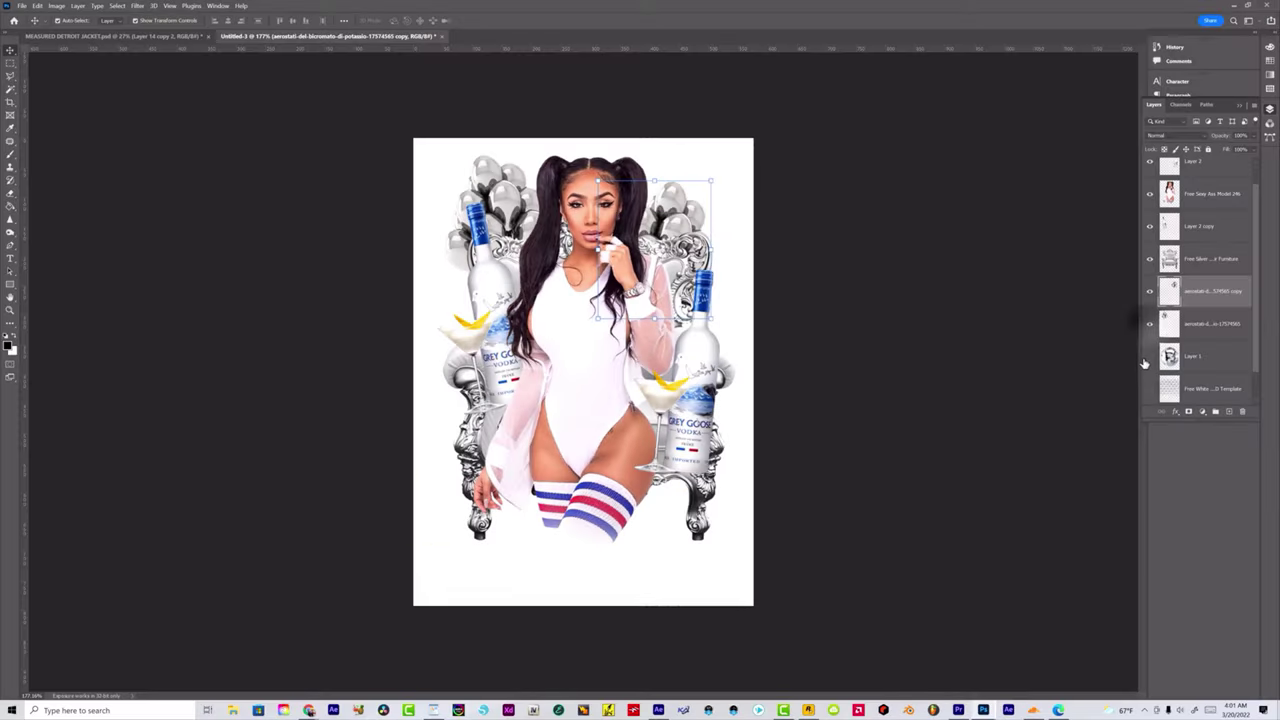
{"action": "left_click", "coordinate": [1150, 357]}
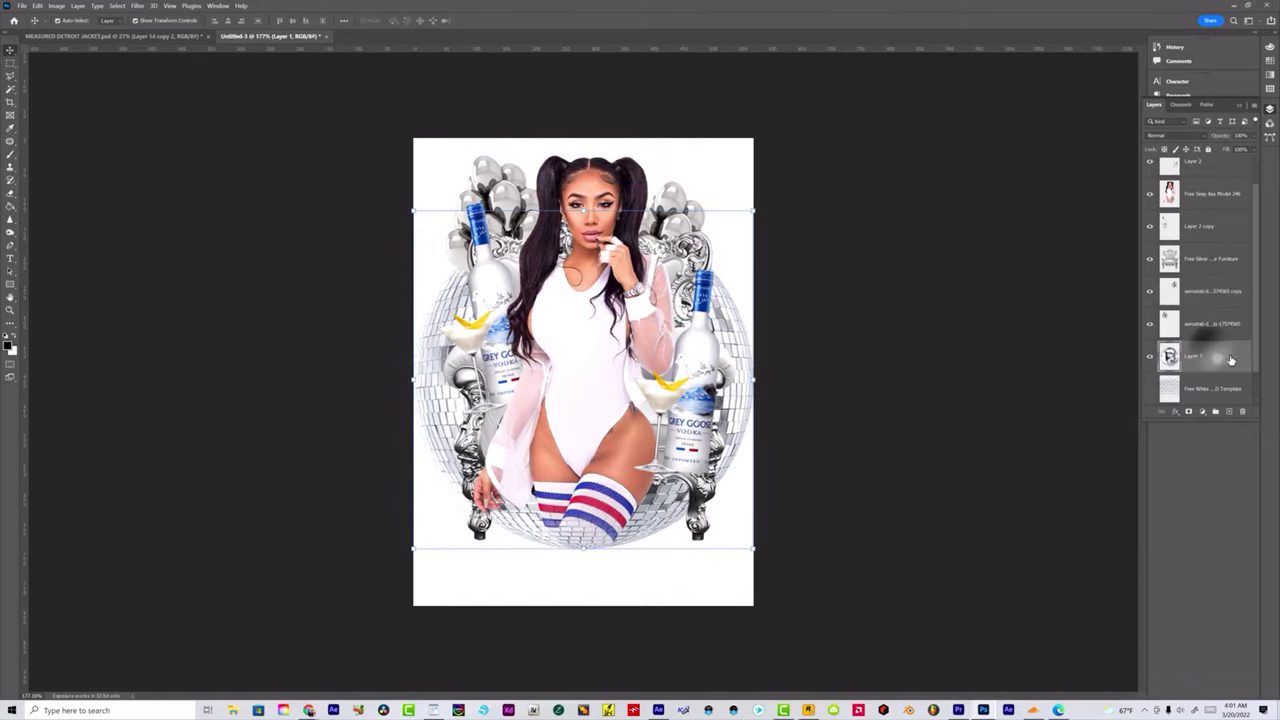
{"action": "left_click_drag", "start_coordinate": [1231, 360], "coordinate": [1229, 412]}
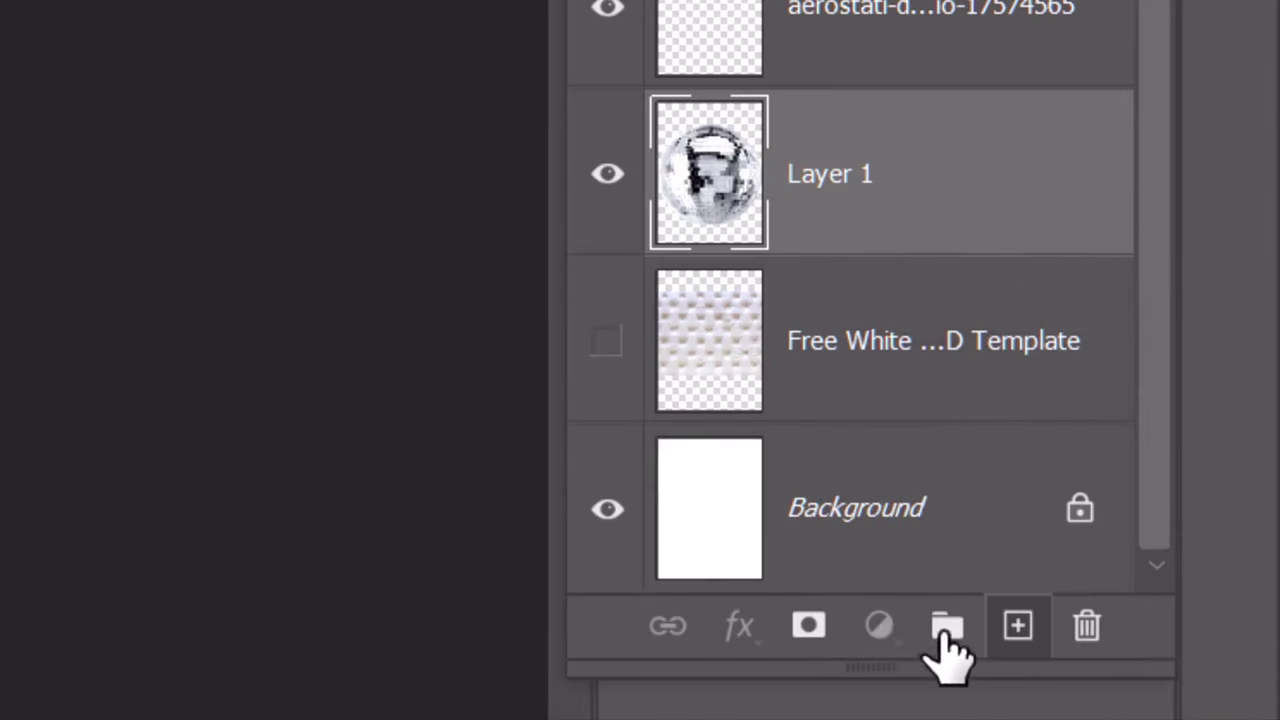
- Scale the disco ball copy down and place small disco balls at the chair's lower left and lower right
{"action": "key", "text": "ctrl+t"}
{"action": "left_click_drag", "start_coordinate": [751, 210], "coordinate": [703, 260]}
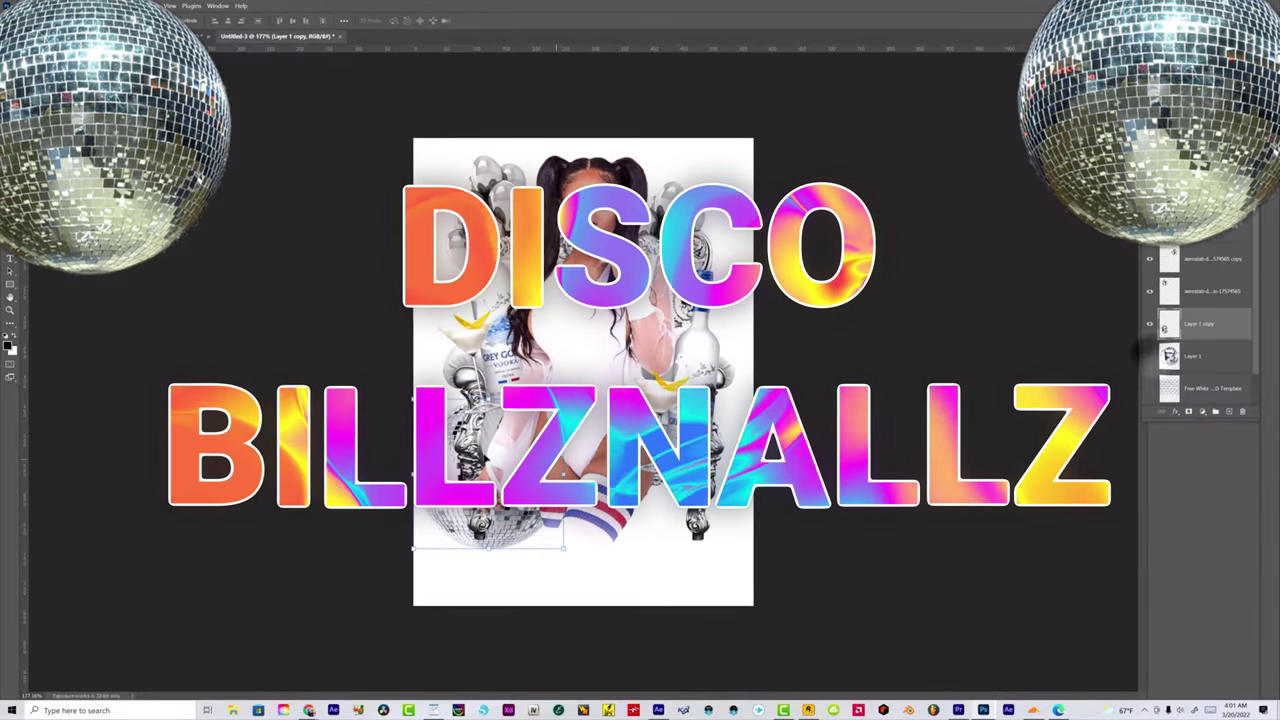
{"action": "left_click_drag", "start_coordinate": [488, 522], "coordinate": [656, 544]}
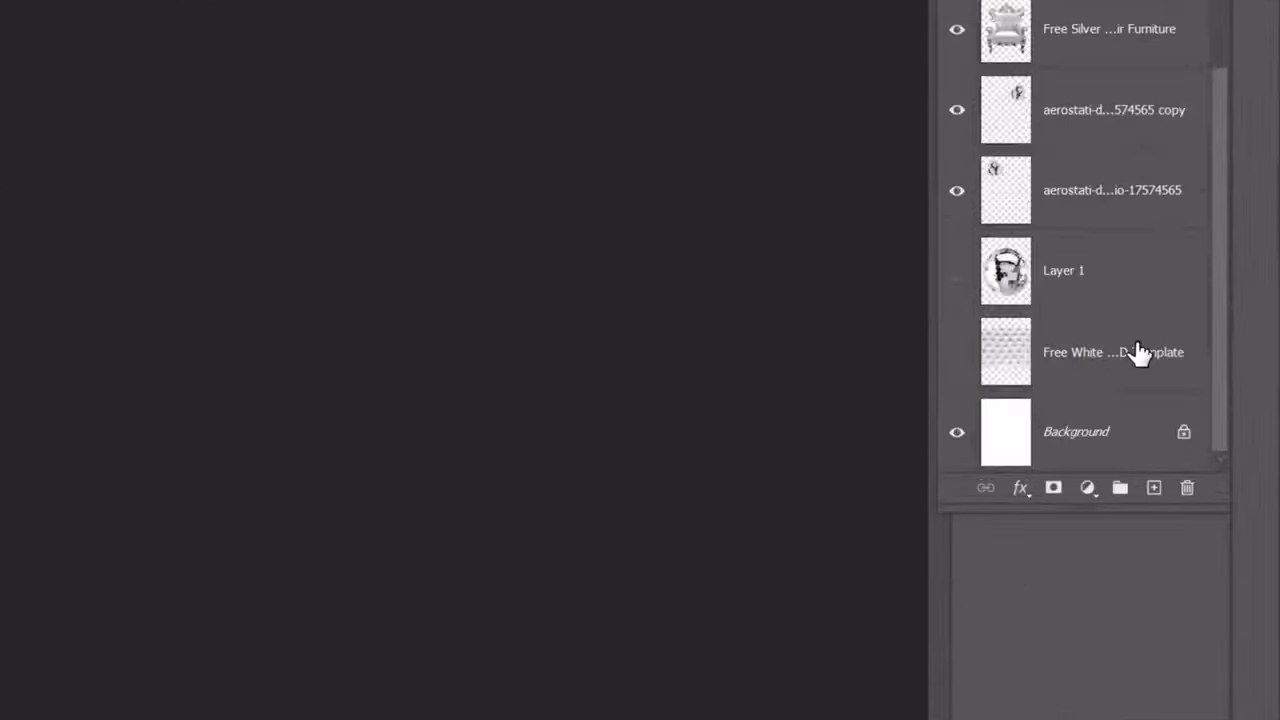
- Show the white leather headboard layer and enlarge it slightly so it extends past both sides of the canvas
{"action": "left_click", "coordinate": [1222, 358]}
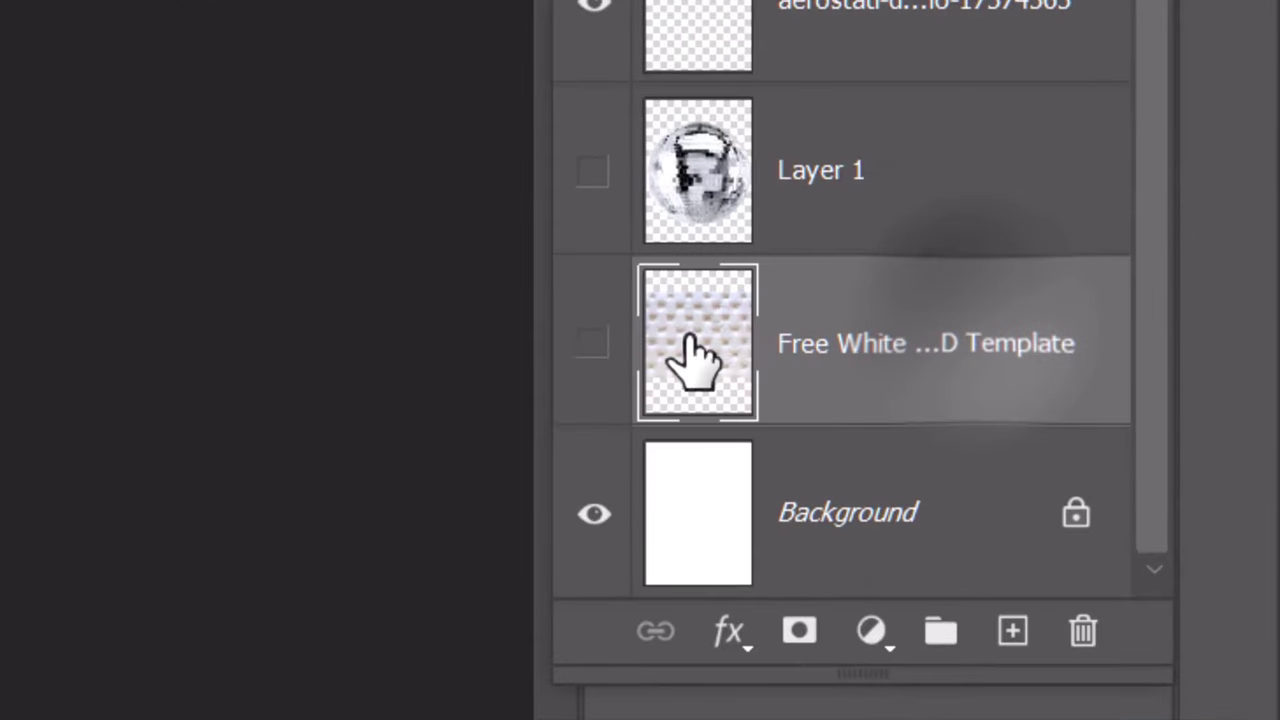
{"action": "left_click", "coordinate": [600, 343]}
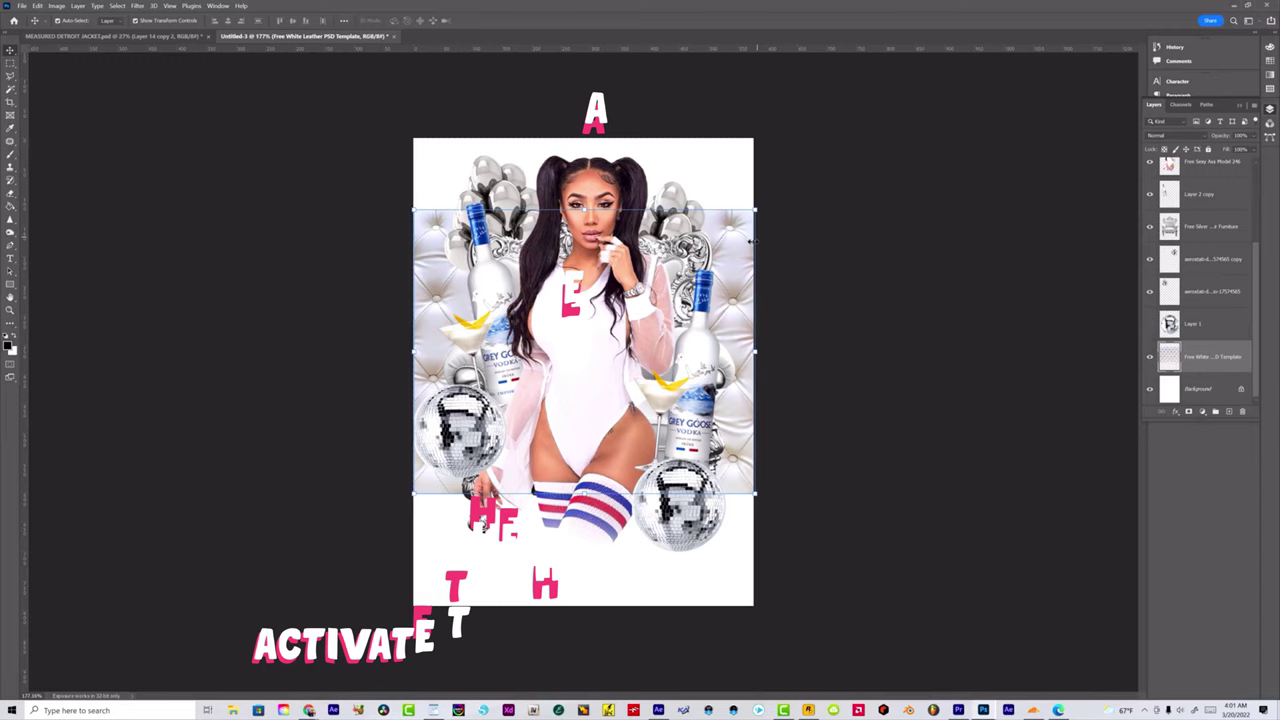
{"action": "left_click_drag", "start_coordinate": [584, 210], "coordinate": [585, 197]}
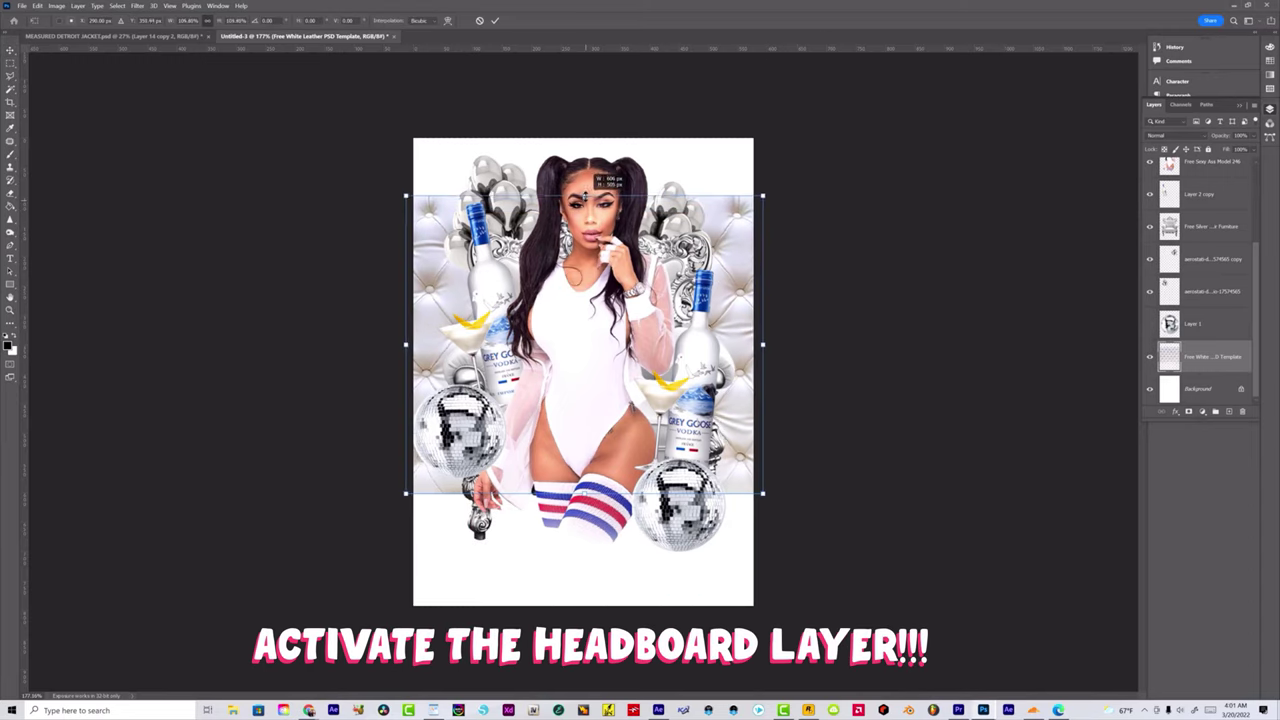
{"action": "key", "text": "Return"}
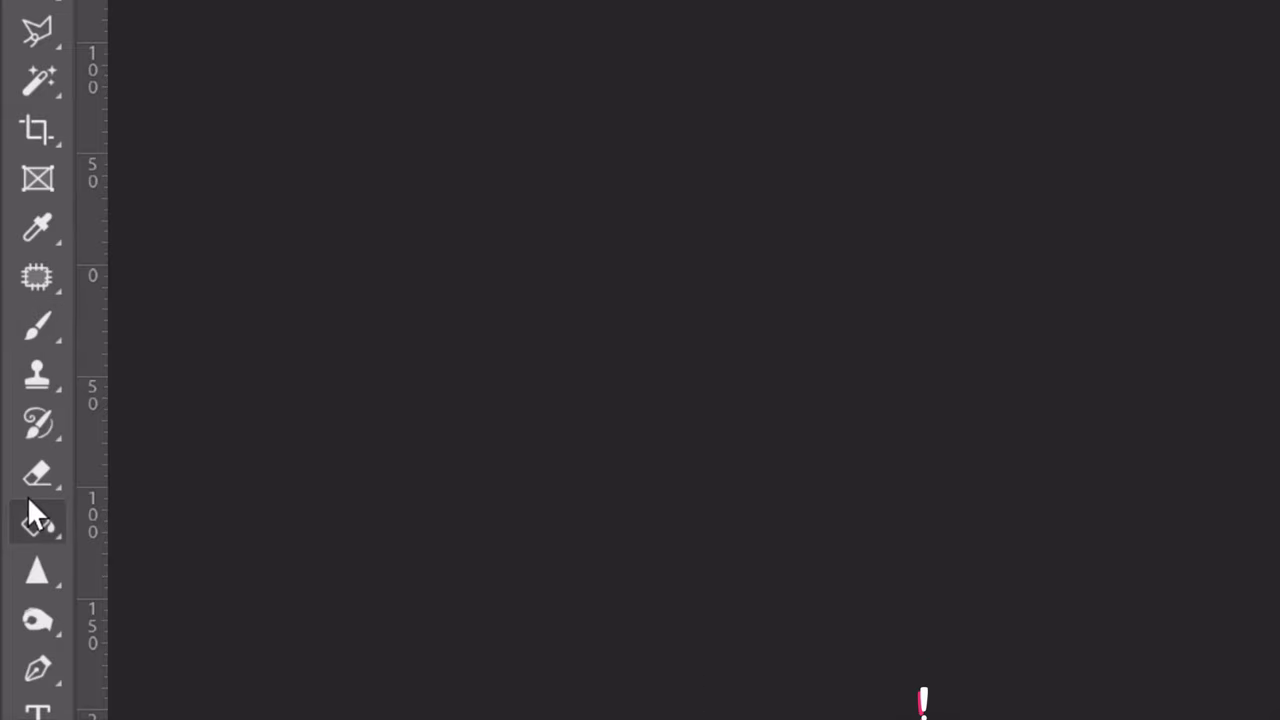
- Soften the leather headboard's outer edges with the Eraser, and hide all the artwork layers above Layer 5
{"action": "left_click", "coordinate": [36, 474]}
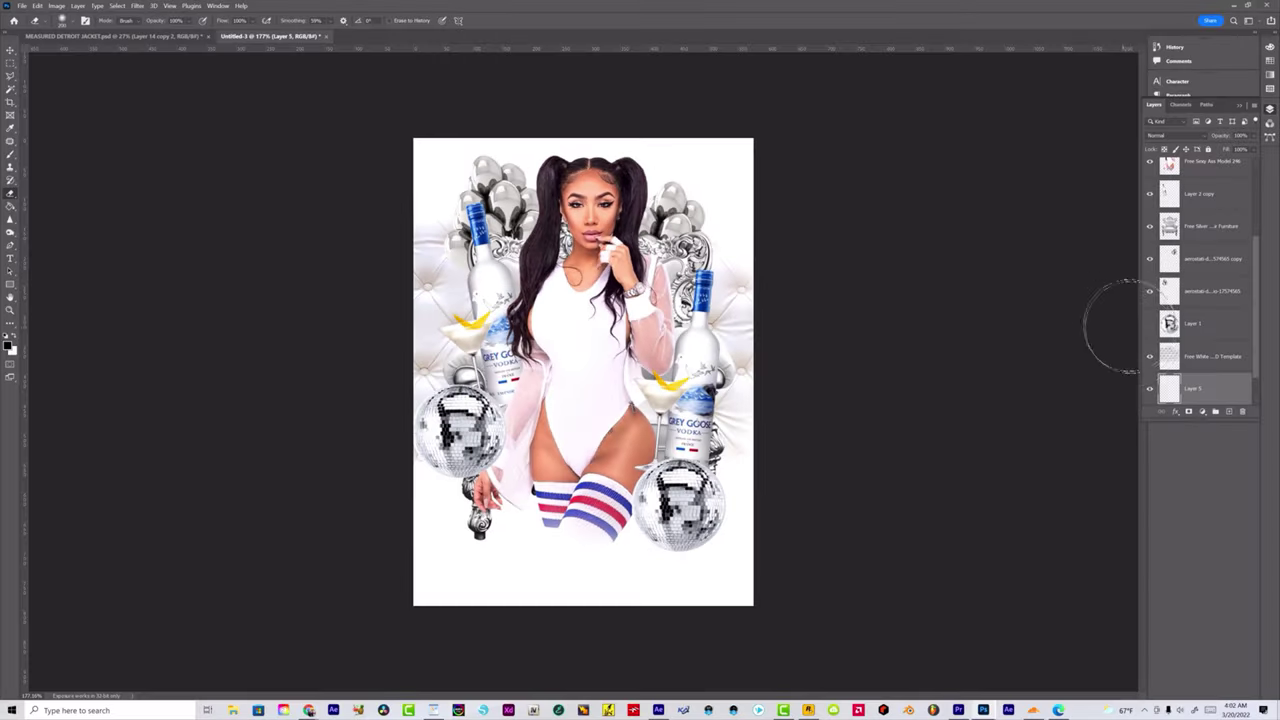
{"action": "left_click_drag", "start_coordinate": [1151, 358], "coordinate": [1131, 113]}
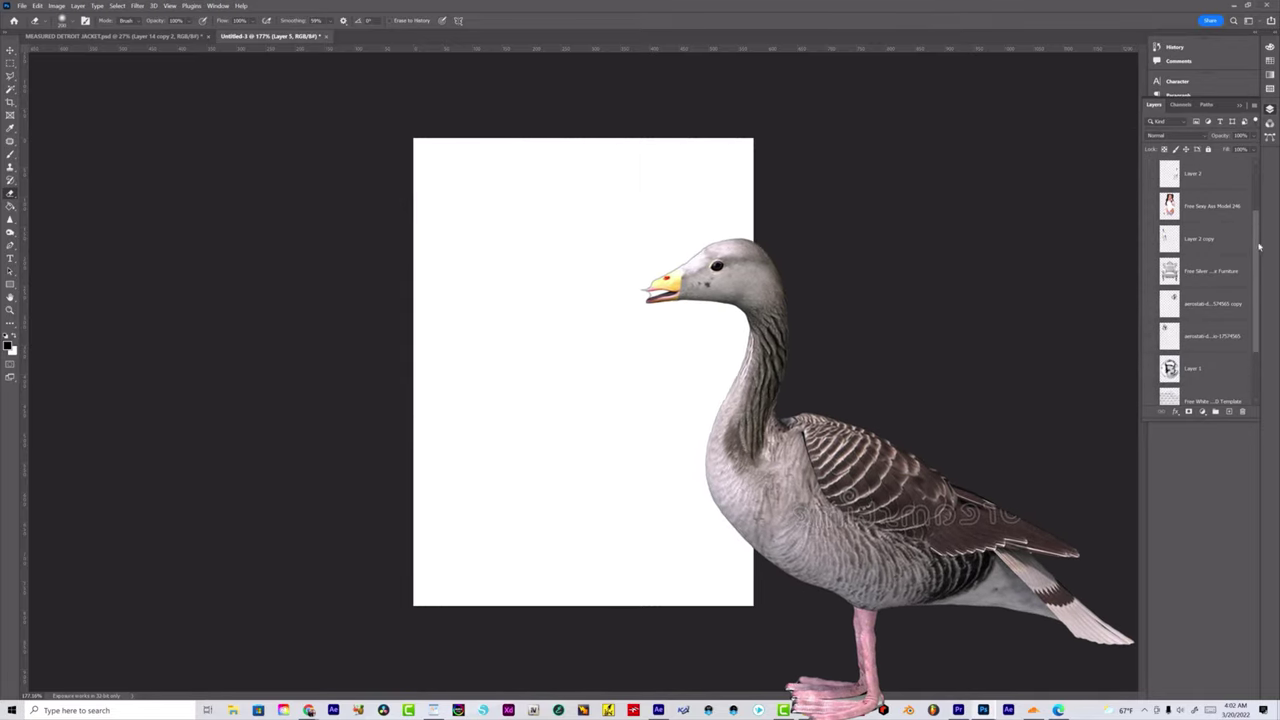
- Set the foreground colour to dark blue-grey #373a3e and fill Layer 5 with it
{"action": "left_click", "coordinate": [9, 344]}
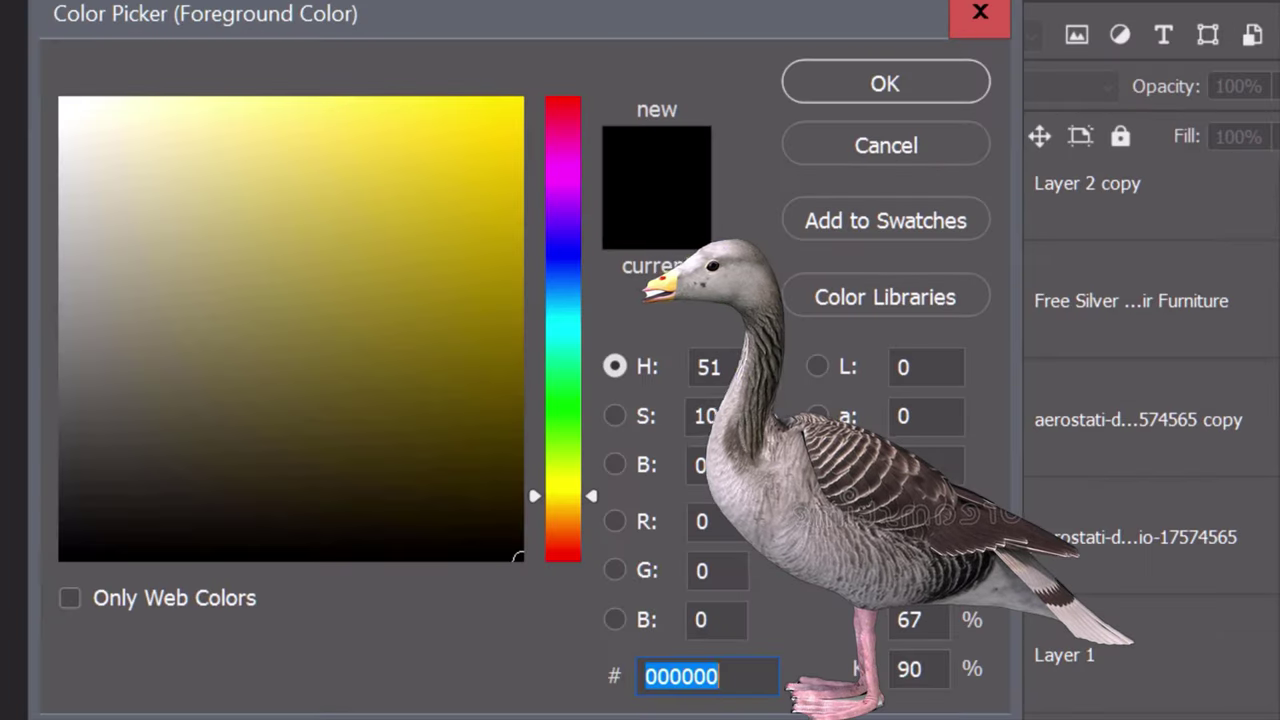
{"action": "type", "text": "474747"}
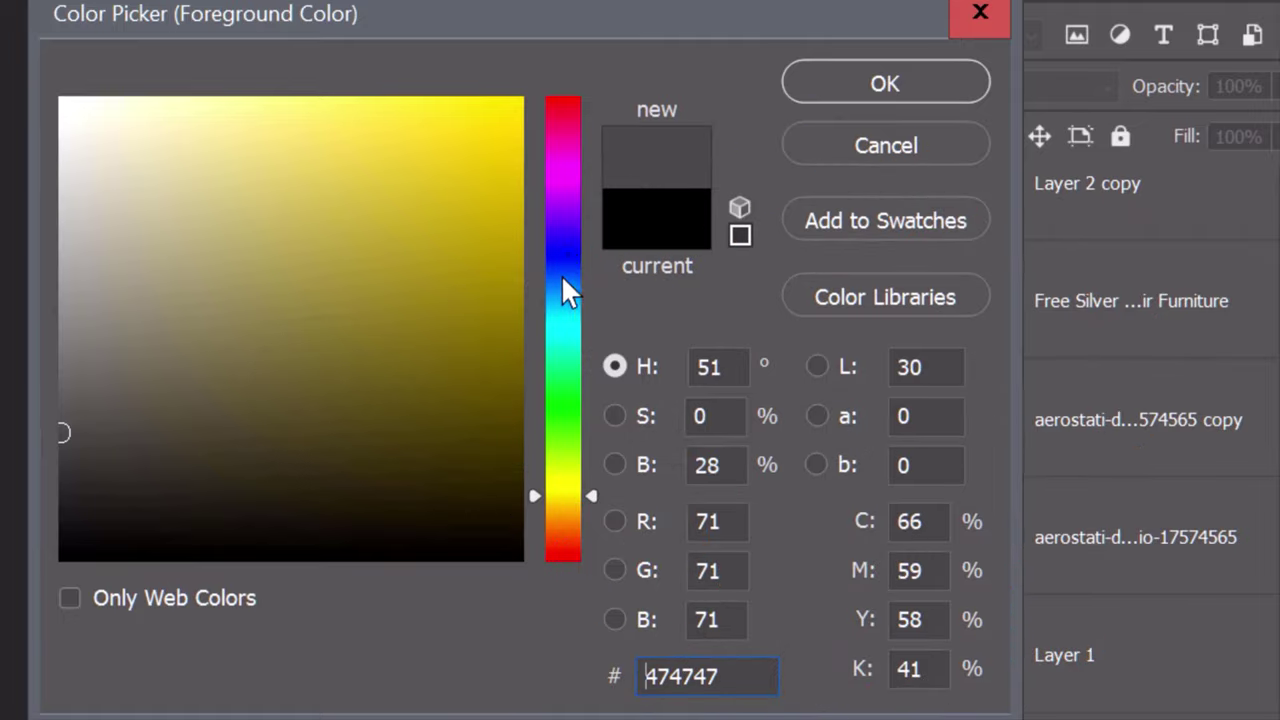
{"action": "left_click", "coordinate": [562, 281]}
{"action": "left_click", "coordinate": [110, 448]}
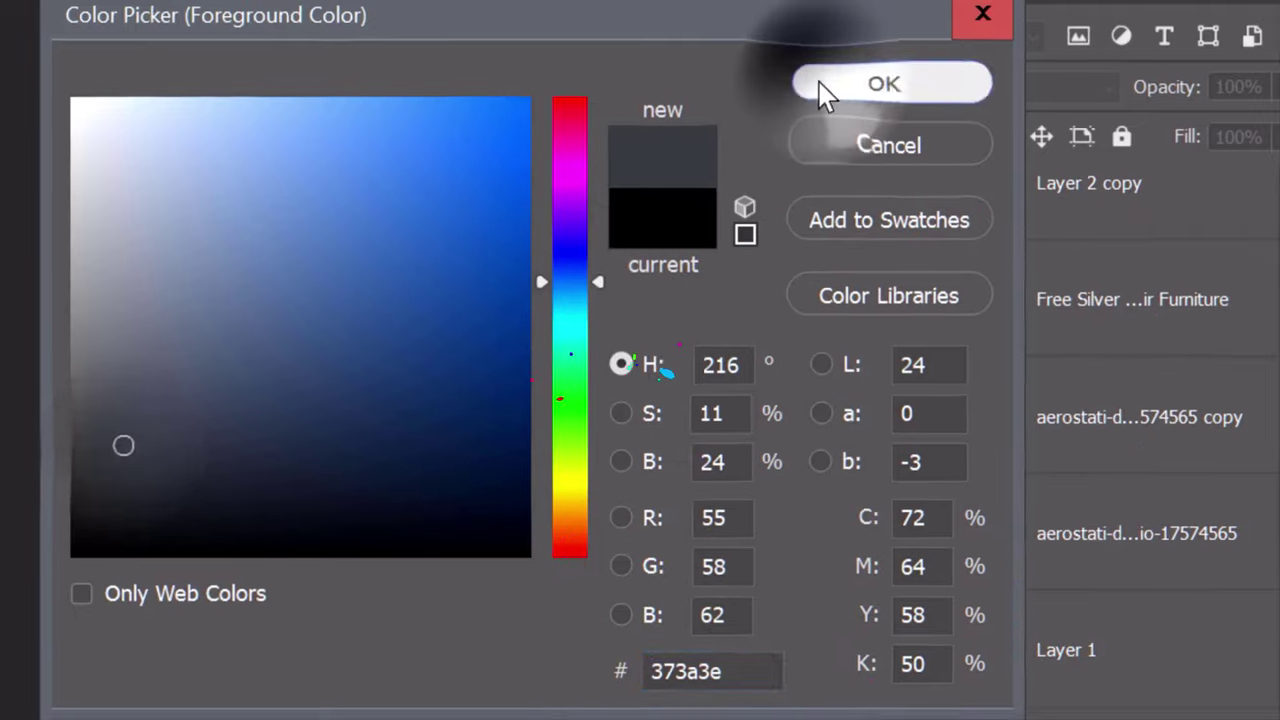
{"action": "left_click", "coordinate": [822, 86]}
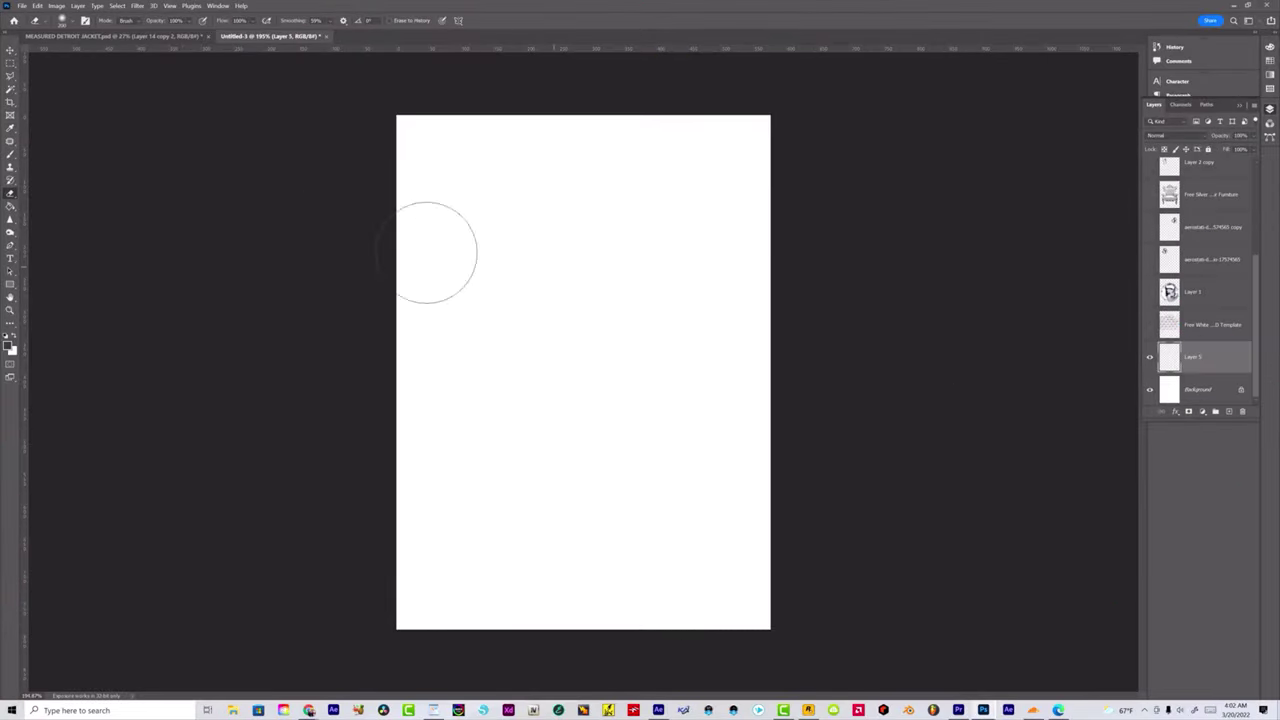
{"action": "left_click", "coordinate": [538, 254]}
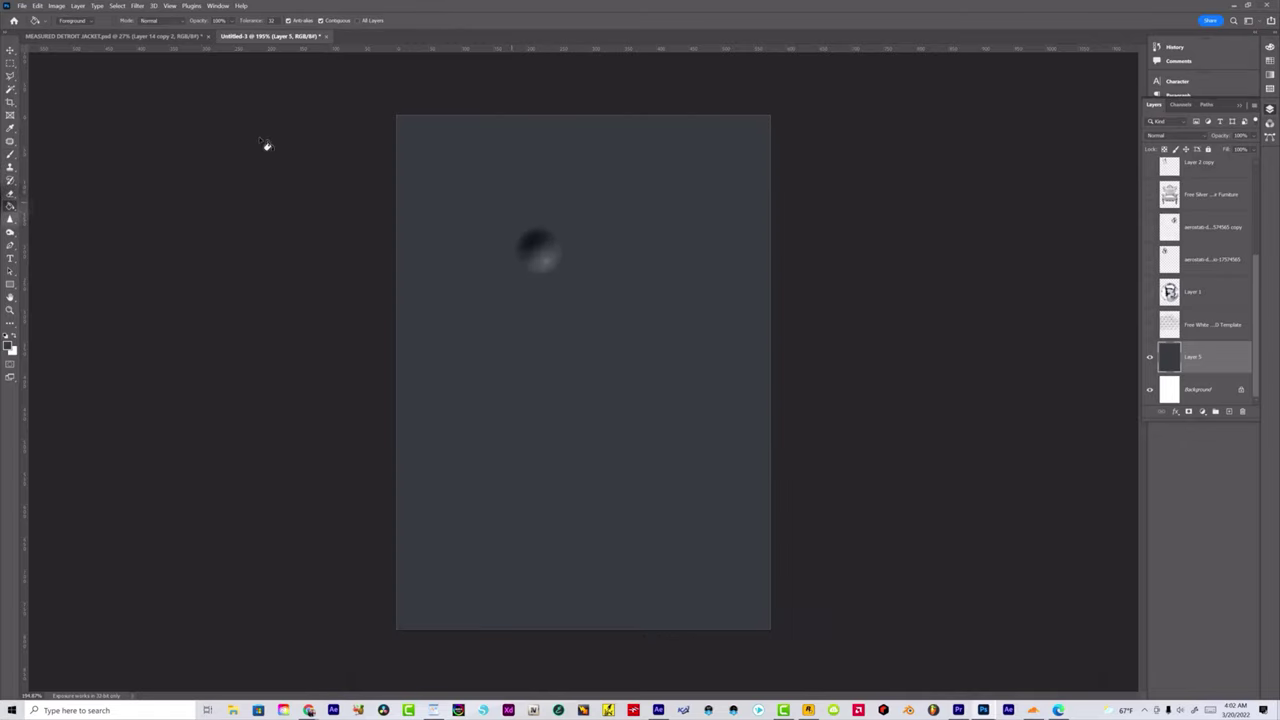
- Draw a tall elliptical selection across the canvas and fill it with light grey #acacac on a new layer
{"action": "right_click", "coordinate": [10, 64]}
{"action": "left_click", "coordinate": [50, 72]}
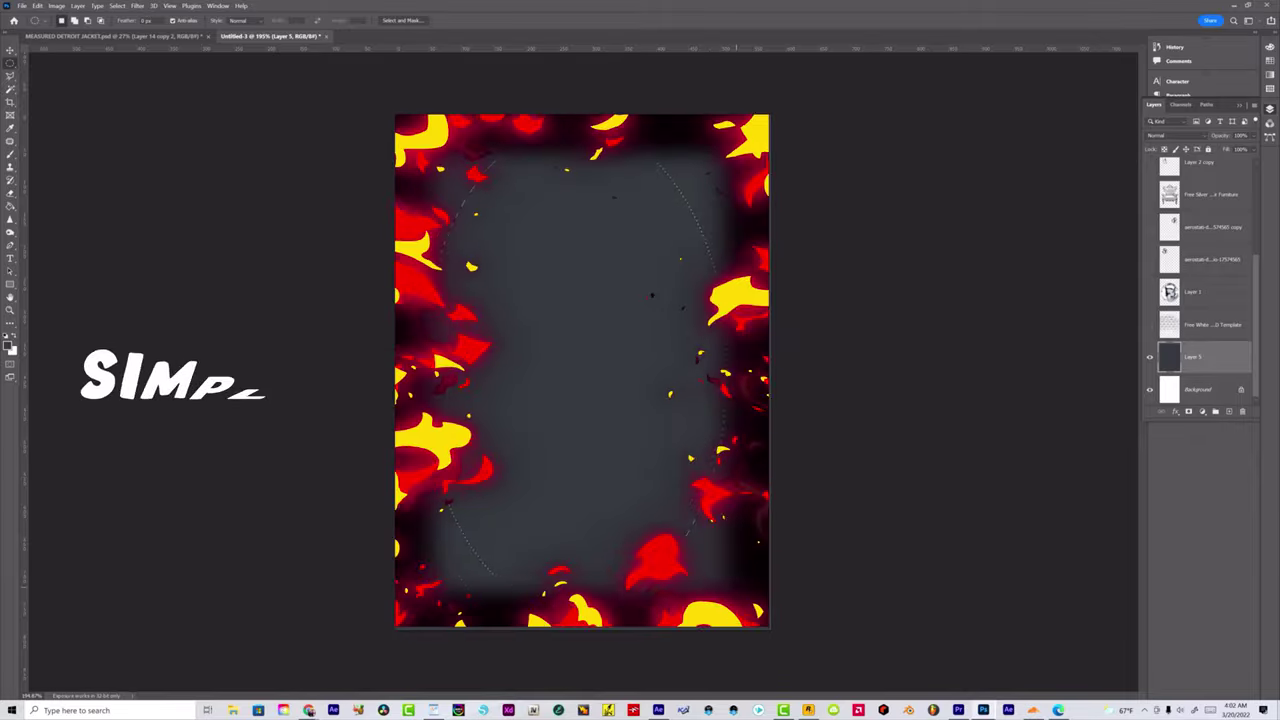
{"action": "left_click", "coordinate": [1229, 413]}
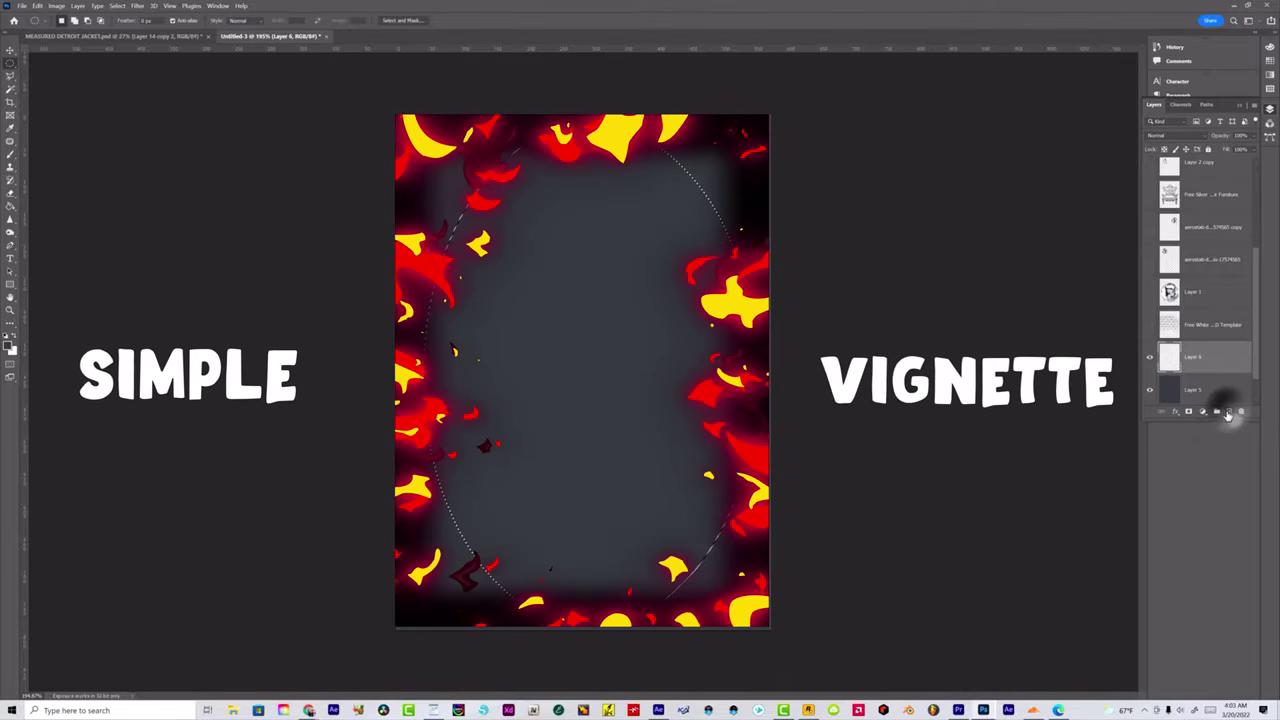
{"action": "left_click", "coordinate": [11, 210]}
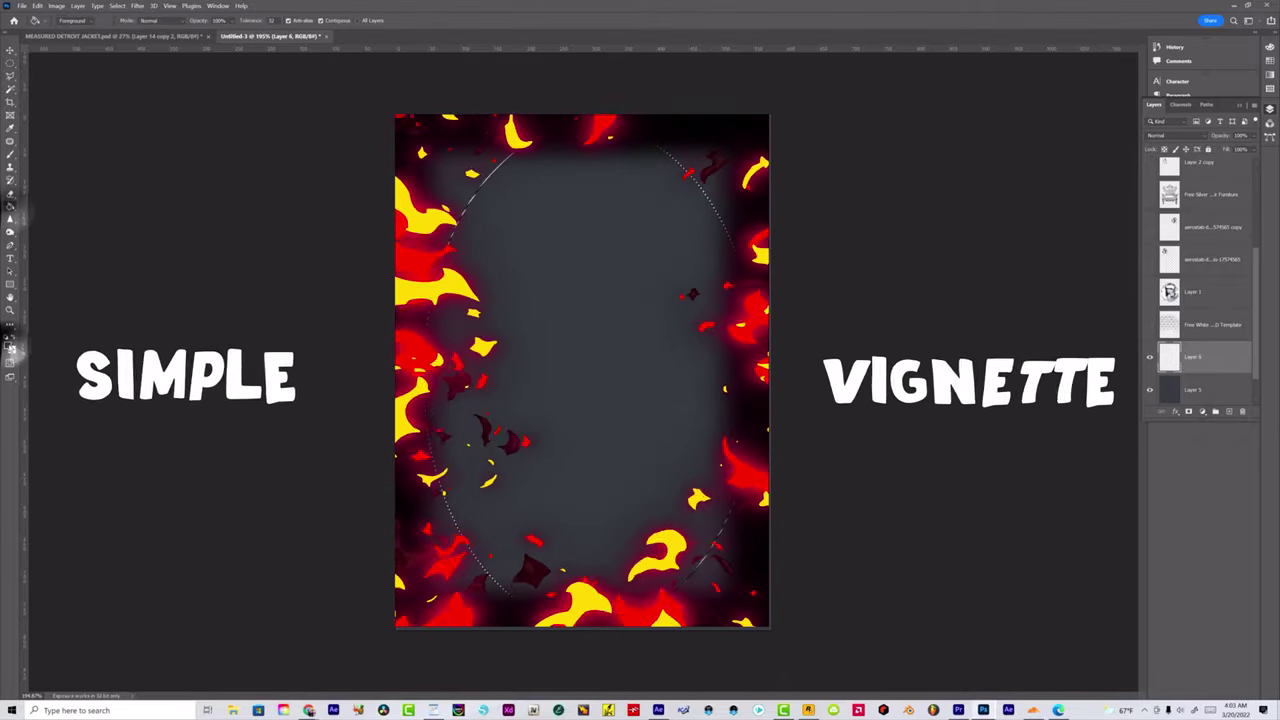
{"action": "left_click", "coordinate": [9, 343]}
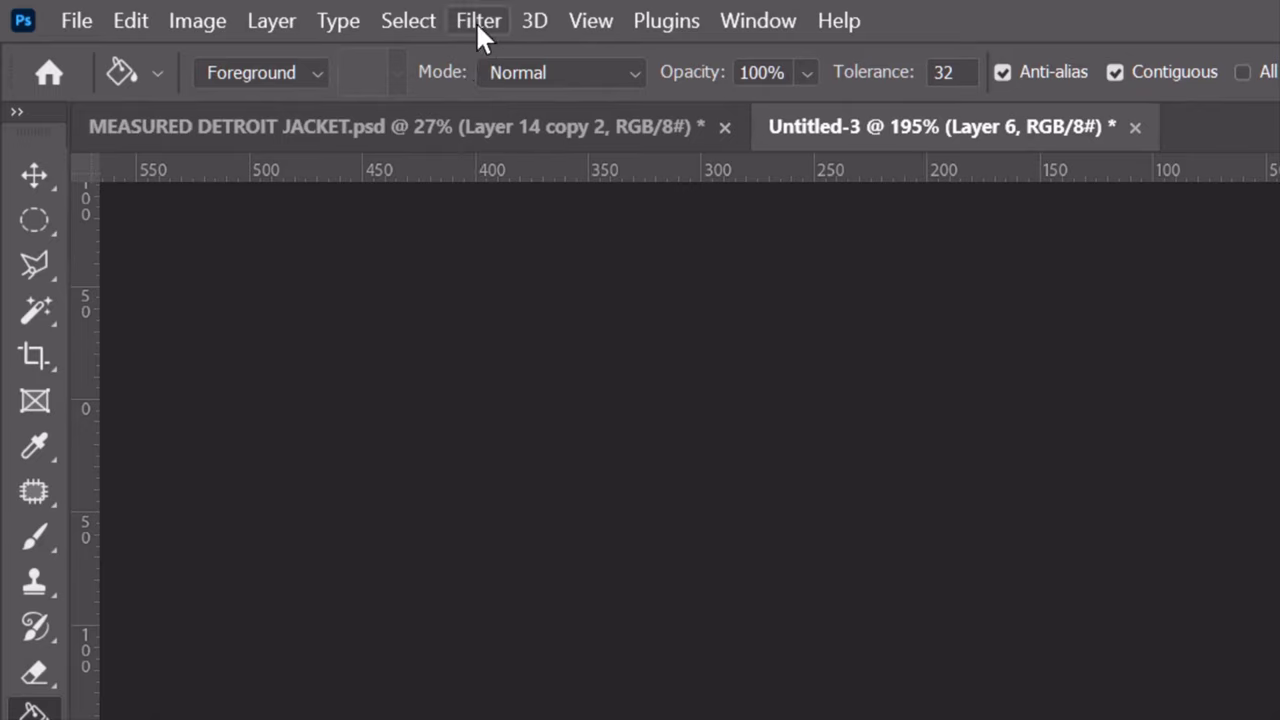
- Apply a Gaussian Blur with a 167.6-pixel radius to the grey ellipse on Layer 6
{"action": "left_click", "coordinate": [137, 8]}
{"action": "mouse_move", "coordinate": [580, 432]}
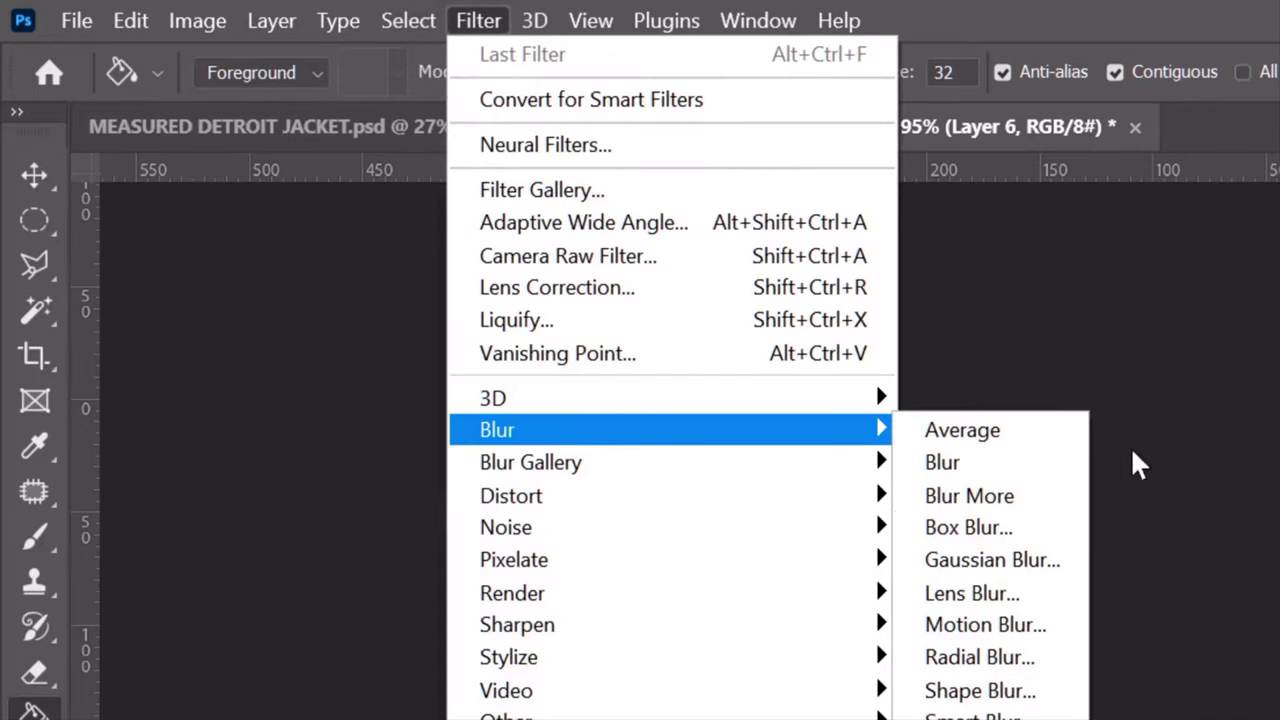
{"action": "left_click", "coordinate": [1000, 554]}
{"action": "left_click_drag", "start_coordinate": [903, 243], "coordinate": [921, 244]}
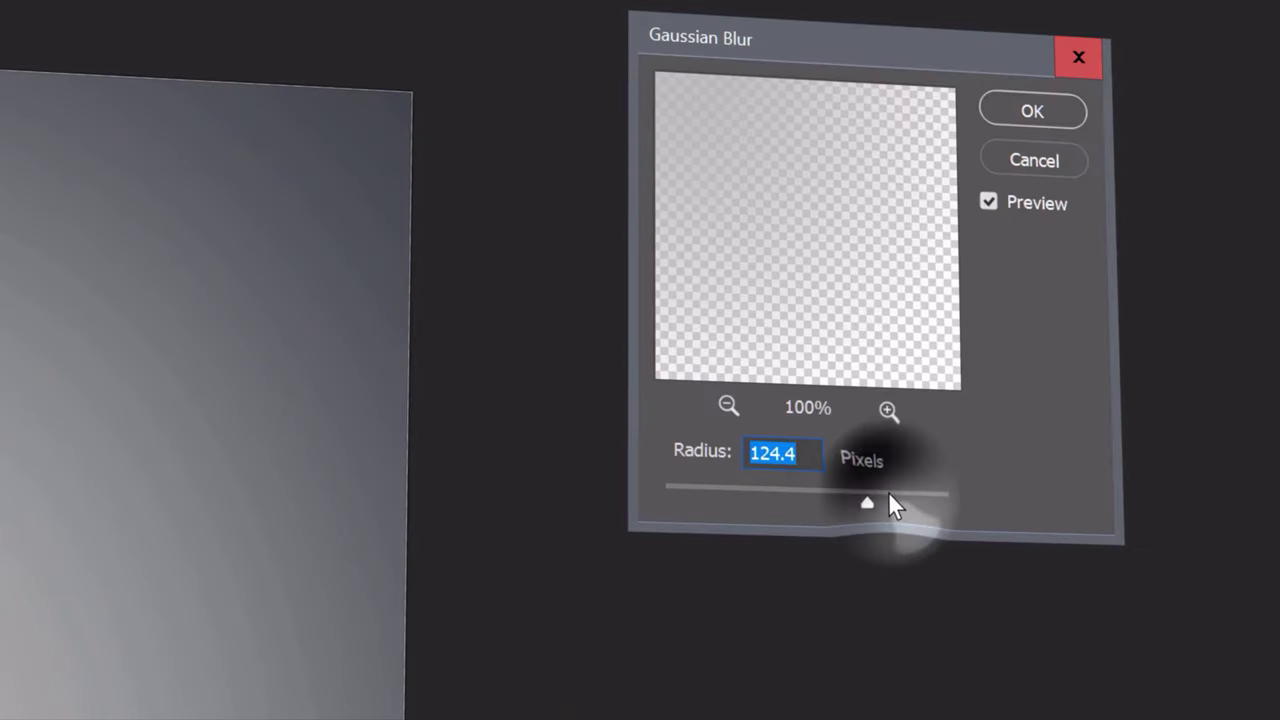
{"action": "left_click_drag", "start_coordinate": [888, 491], "coordinate": [888, 497]}
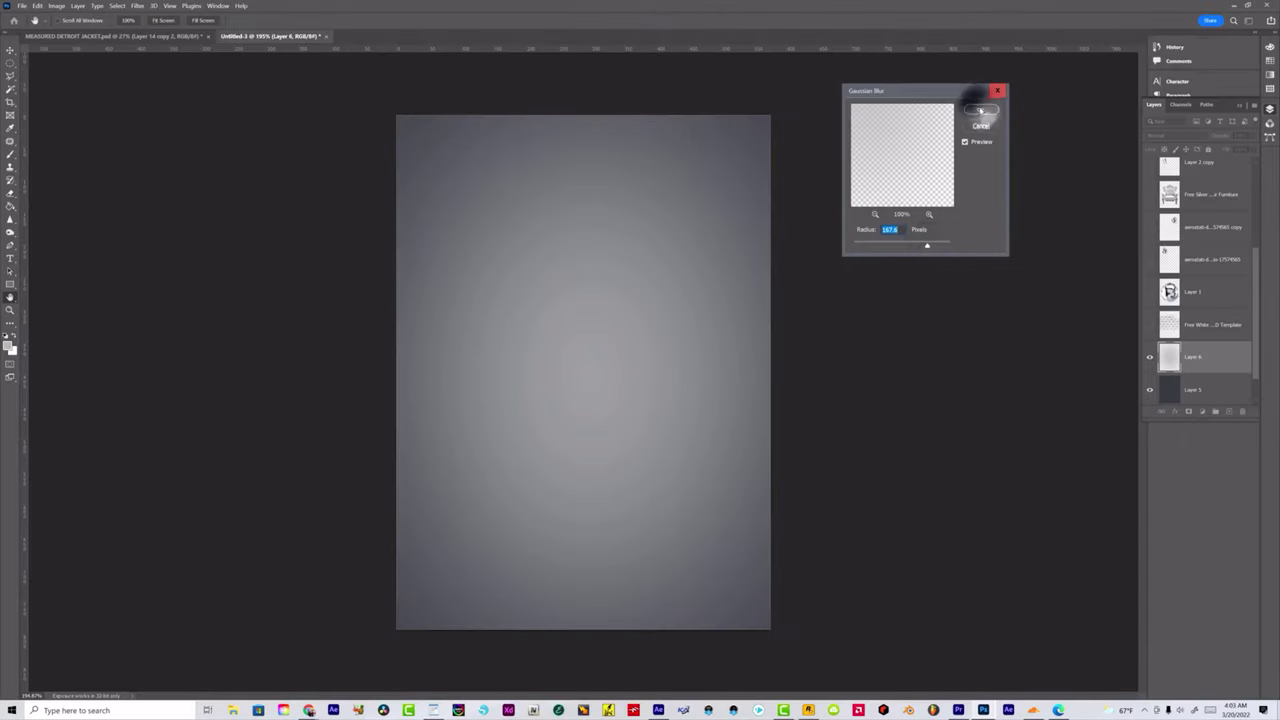
{"action": "left_click", "coordinate": [980, 110]}
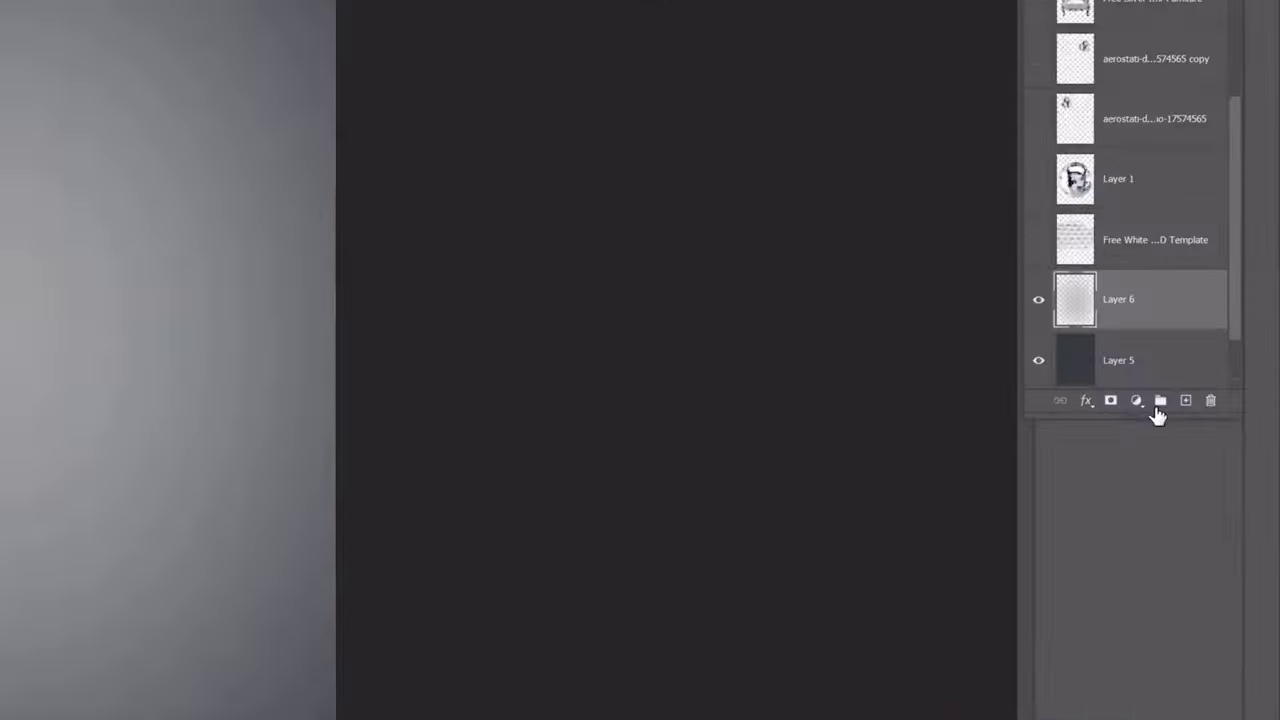
- Add a new layer and fill a tall, narrower elliptical selection at the canvas centre with white
{"action": "left_click", "coordinate": [1229, 411]}
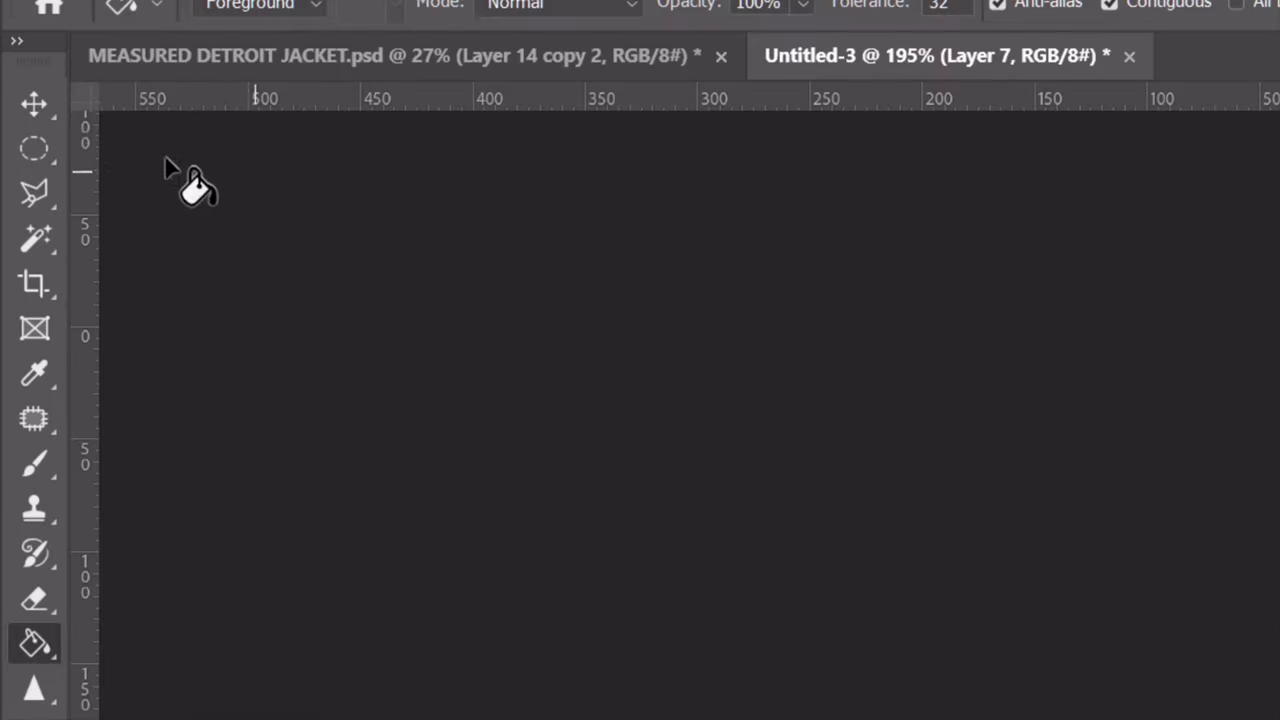
{"action": "left_click", "coordinate": [50, 145]}
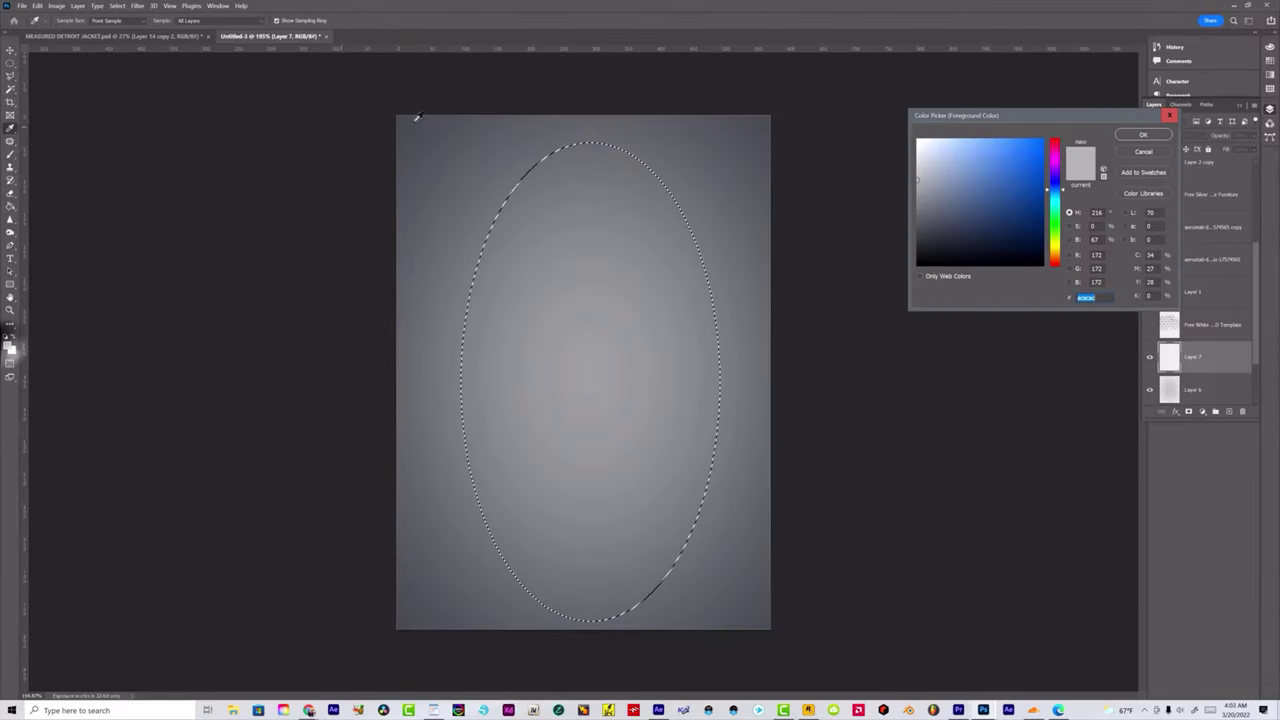
{"action": "left_click_drag", "start_coordinate": [947, 147], "coordinate": [907, 131]}
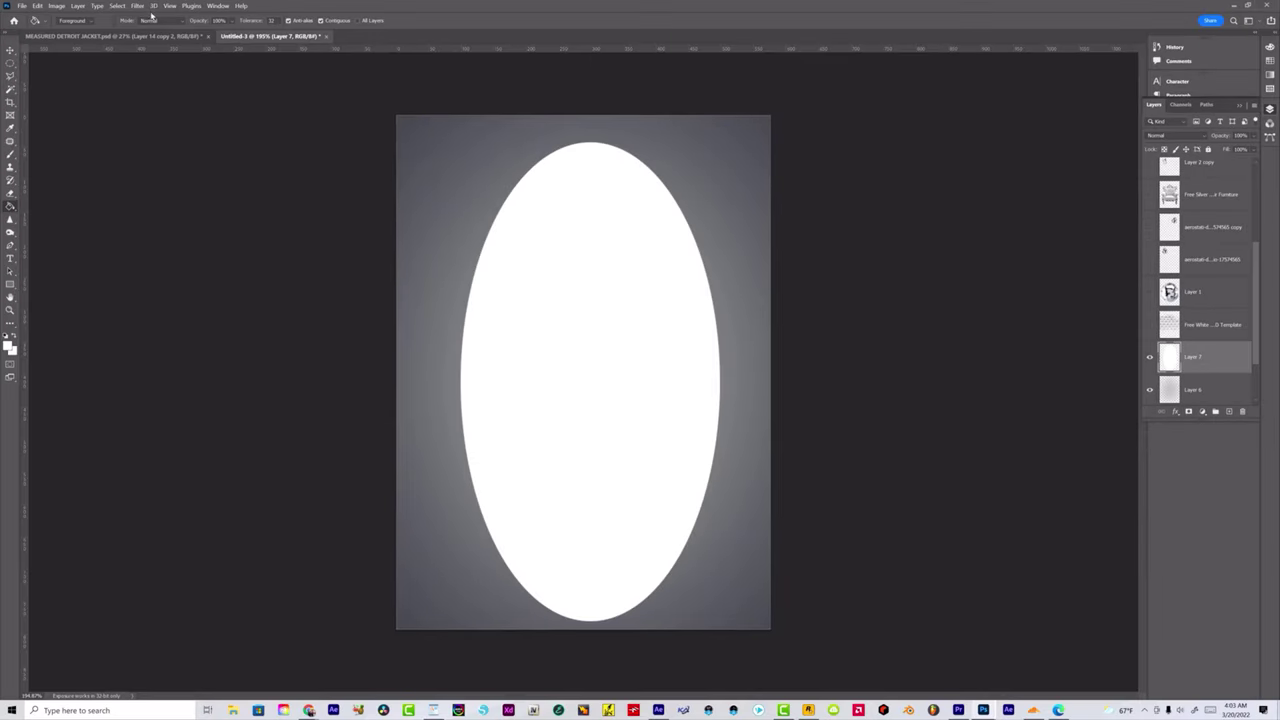
- Apply a Gaussian Blur with a 124.4-pixel radius to the white ellipse
{"action": "left_click", "coordinate": [138, 6]}
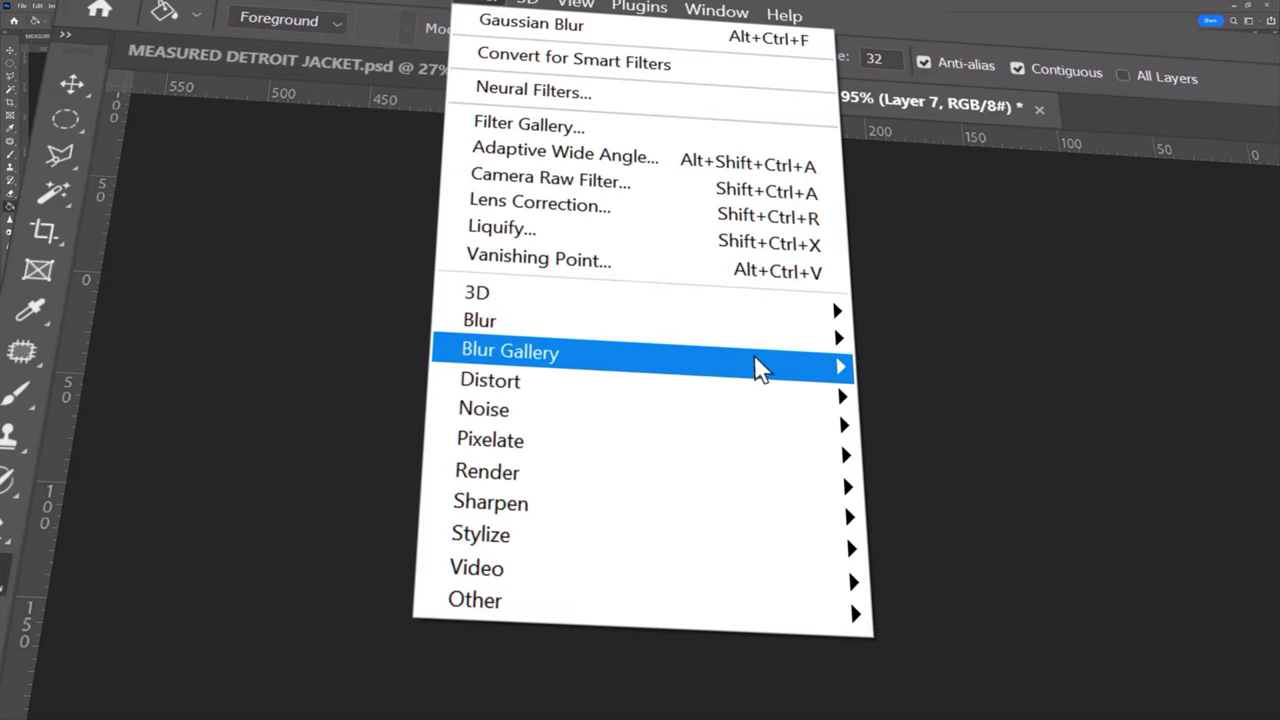
{"action": "mouse_move", "coordinate": [240, 123]}
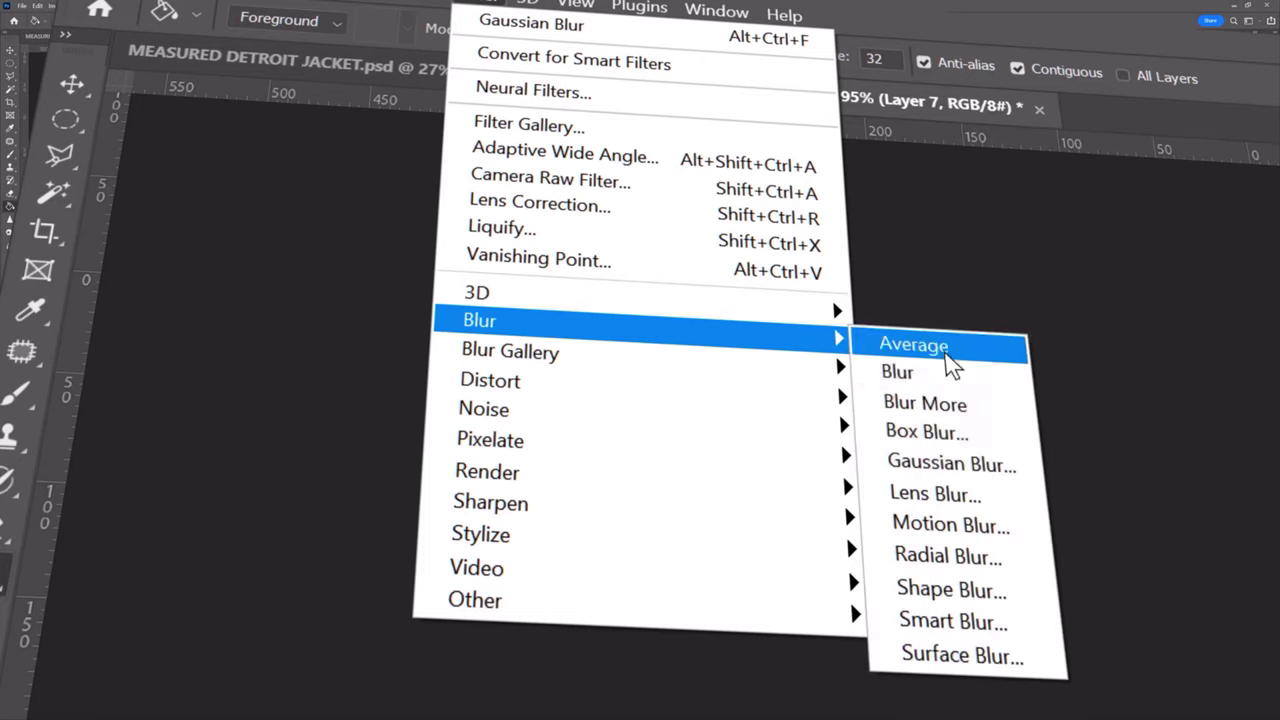
{"action": "left_click", "coordinate": [985, 468]}
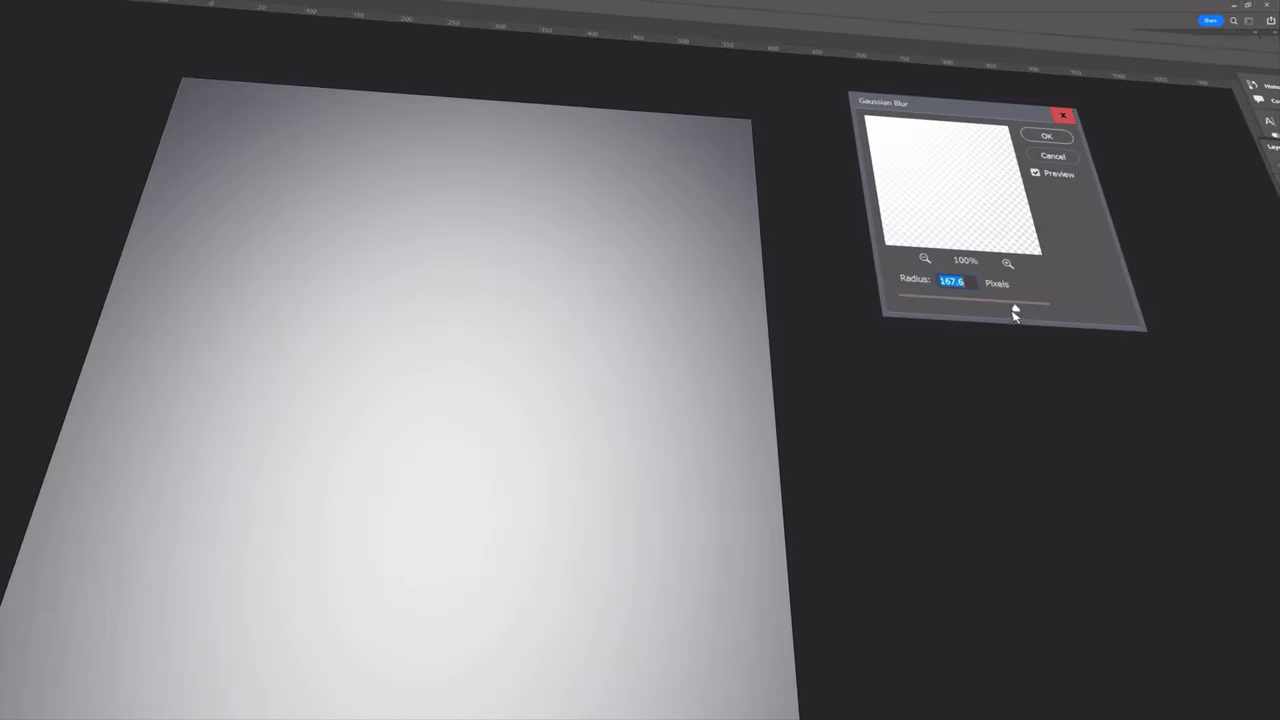
{"action": "left_click_drag", "start_coordinate": [1013, 314], "coordinate": [1001, 306]}
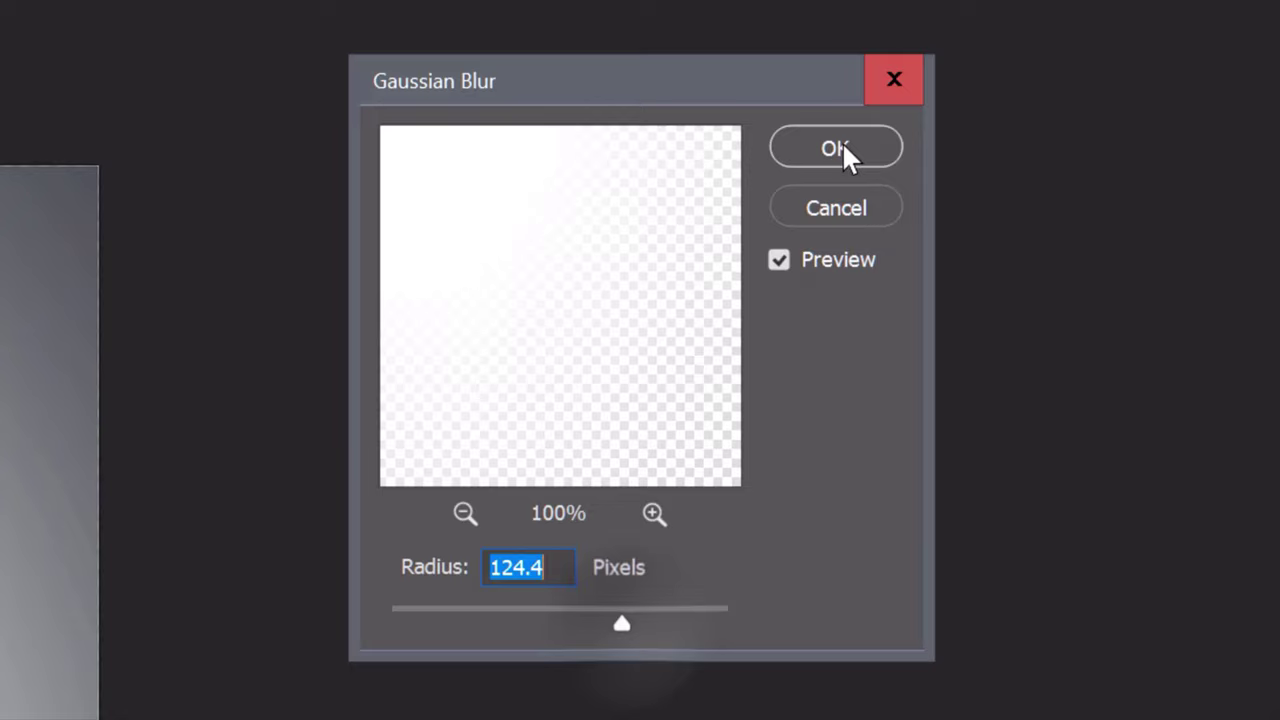
{"action": "left_click", "coordinate": [842, 146]}
- Duplicate the white glow layer, reduce the copy's opacity, and duplicate that copy once more
{"action": "left_click_drag", "start_coordinate": [1241, 415], "coordinate": [1229, 412]}
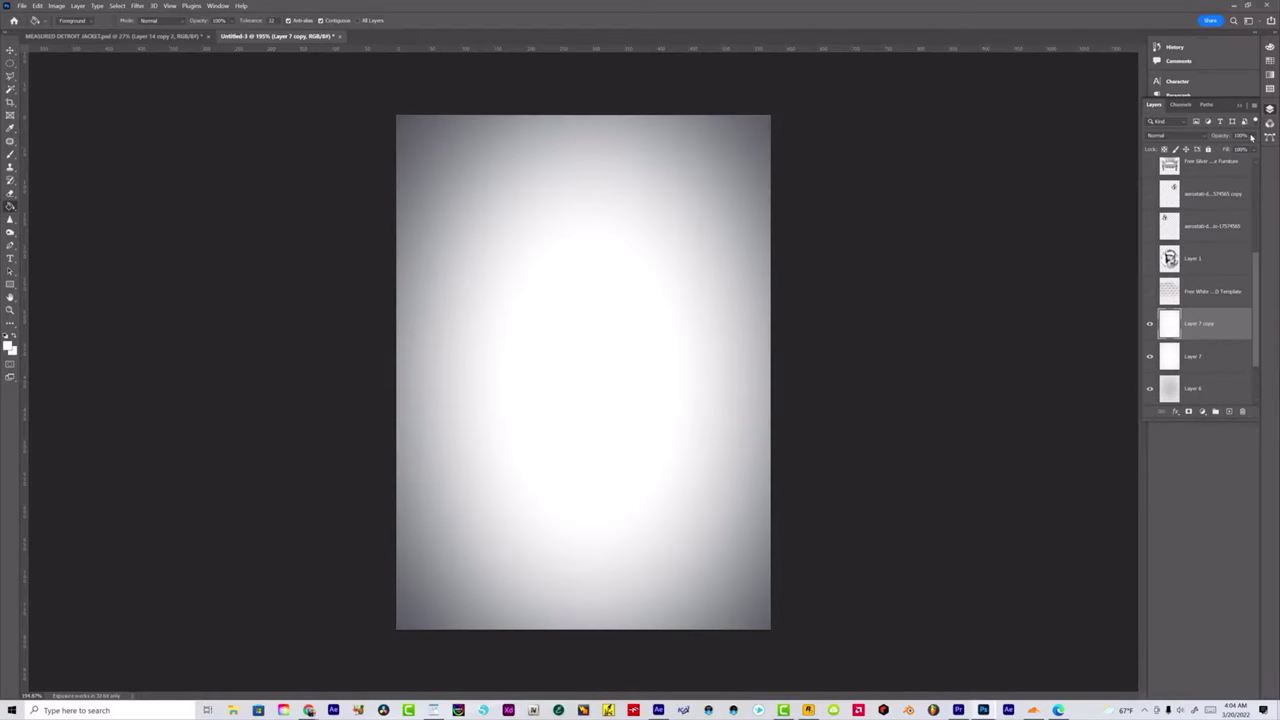
{"action": "left_click_drag", "start_coordinate": [1238, 151], "coordinate": [1237, 151]}
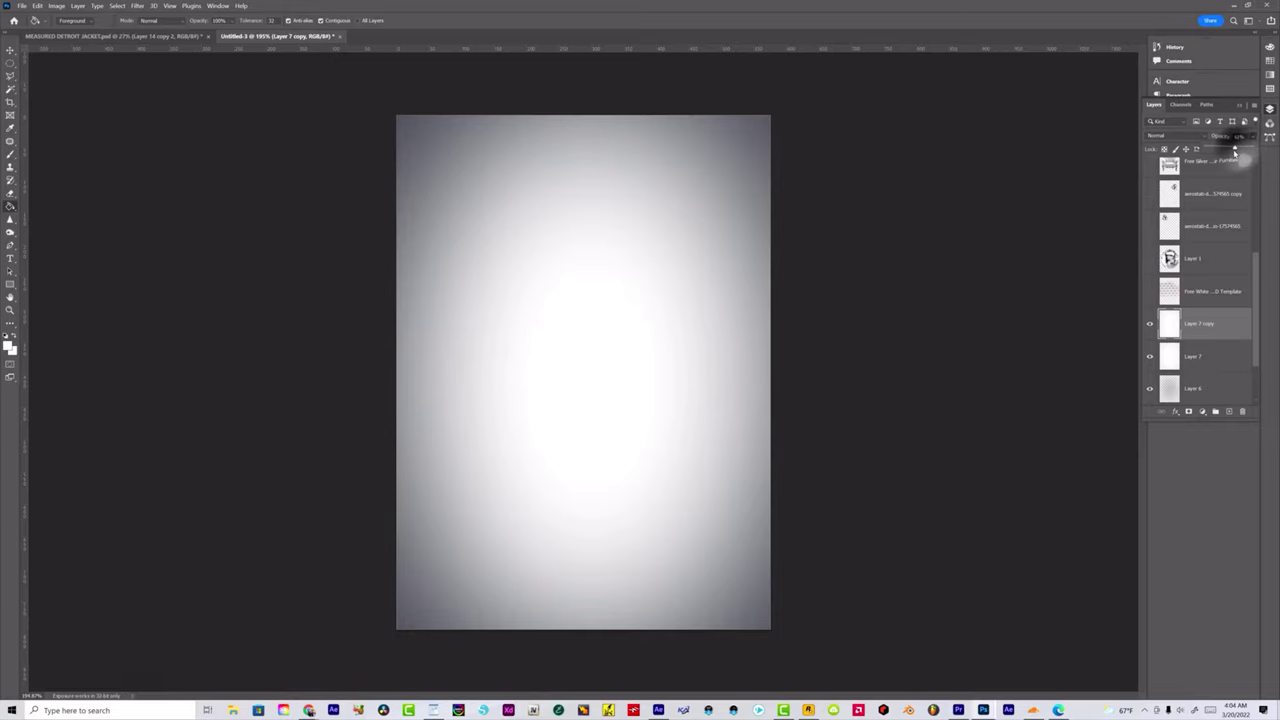
{"action": "left_click_drag", "start_coordinate": [1232, 411], "coordinate": [1234, 413]}
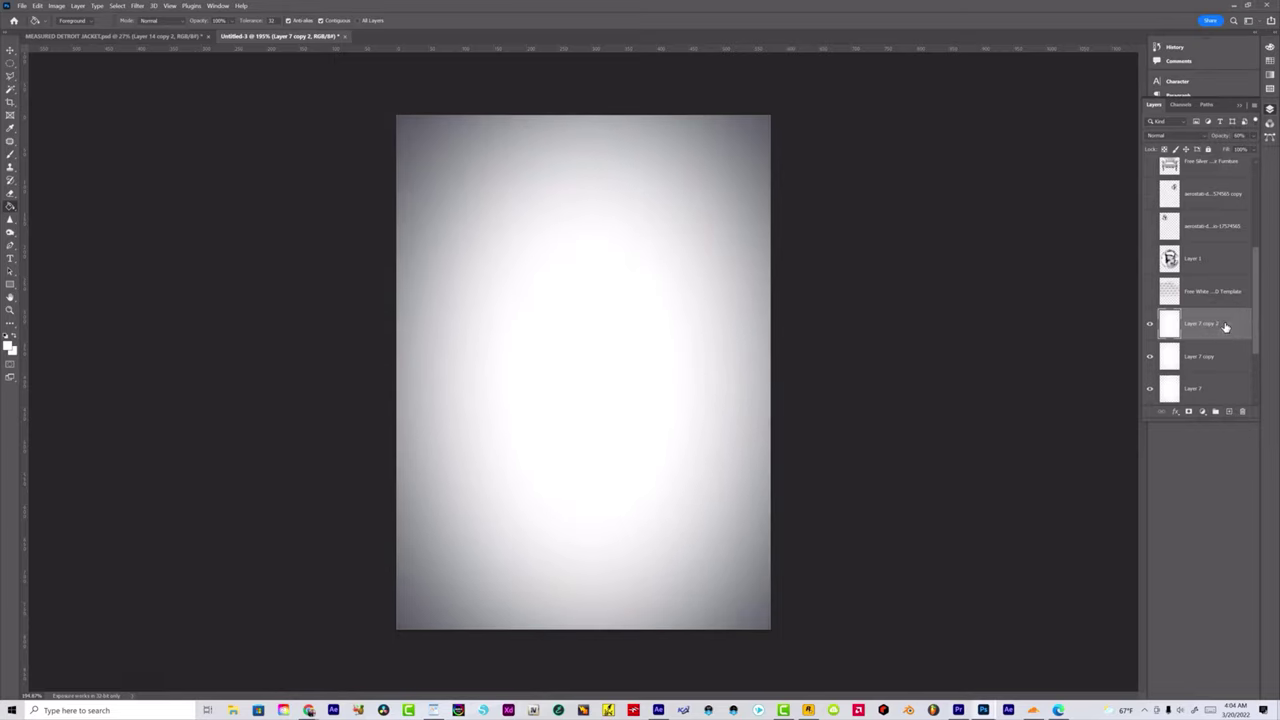
- Merge the white glow layers down into Layer 6
{"action": "key", "text": "ctrl+z"}
{"action": "key", "text": "ctrl+z"}
{"action": "key", "text": "ctrl+z"}
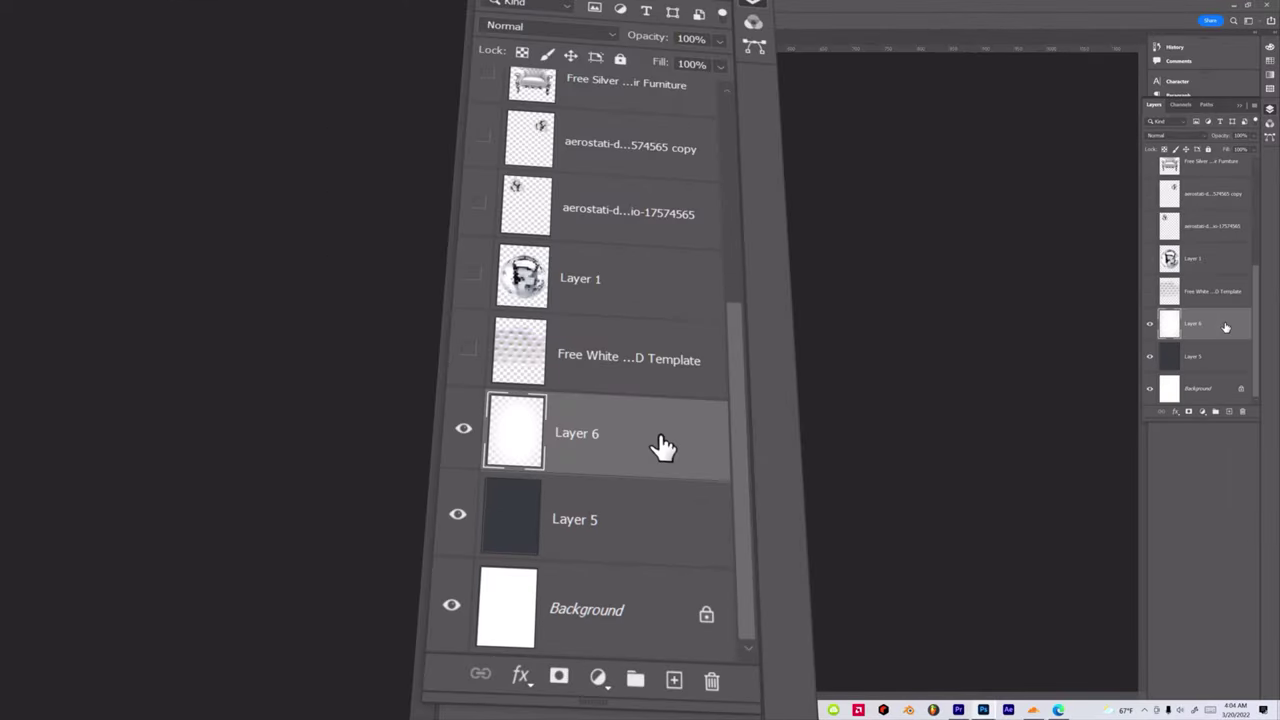
- Show the white leather headboard layer and rotate it 90° counterclockwise
{"action": "left_click", "coordinate": [1149, 324]}
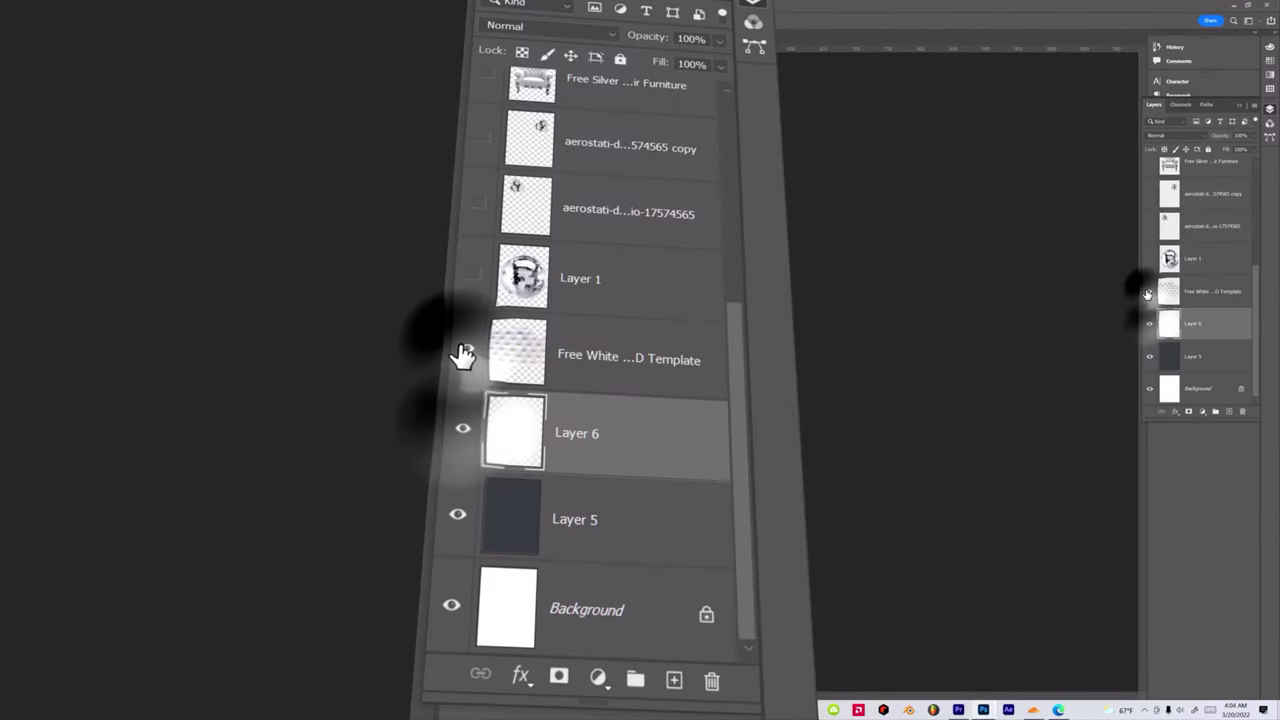
{"action": "left_click", "coordinate": [1149, 292]}
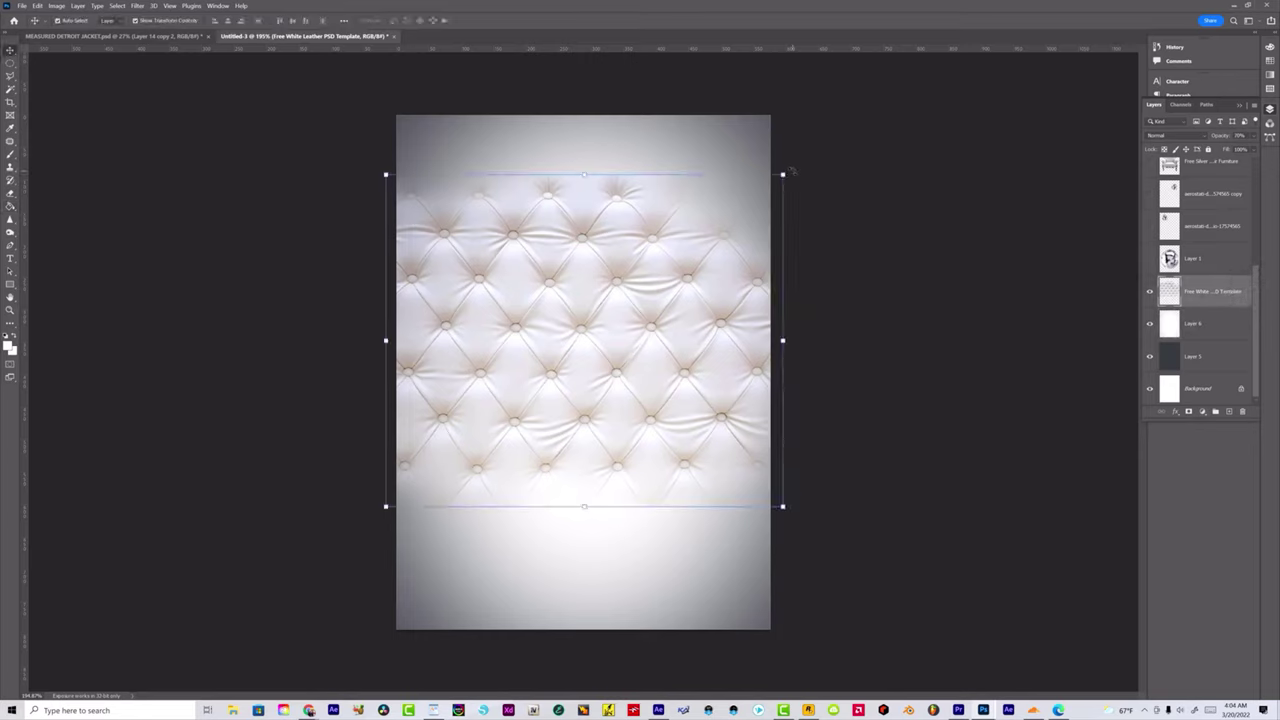
{"action": "left_click_drag", "start_coordinate": [790, 172], "coordinate": [412, 170]}
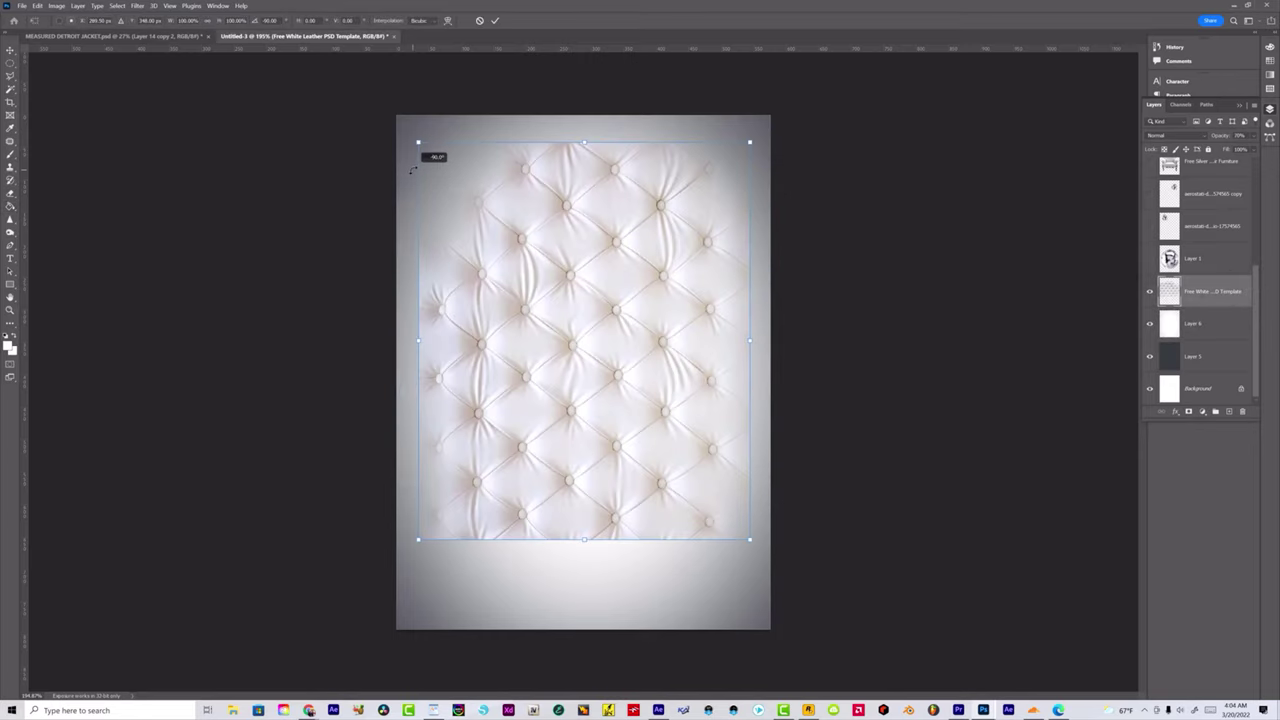
- Enlarge the rotated leather headboard to about 769 × 642 px so it extends past the canvas edges
{"action": "left_click_drag", "start_coordinate": [586, 540], "coordinate": [574, 594]}
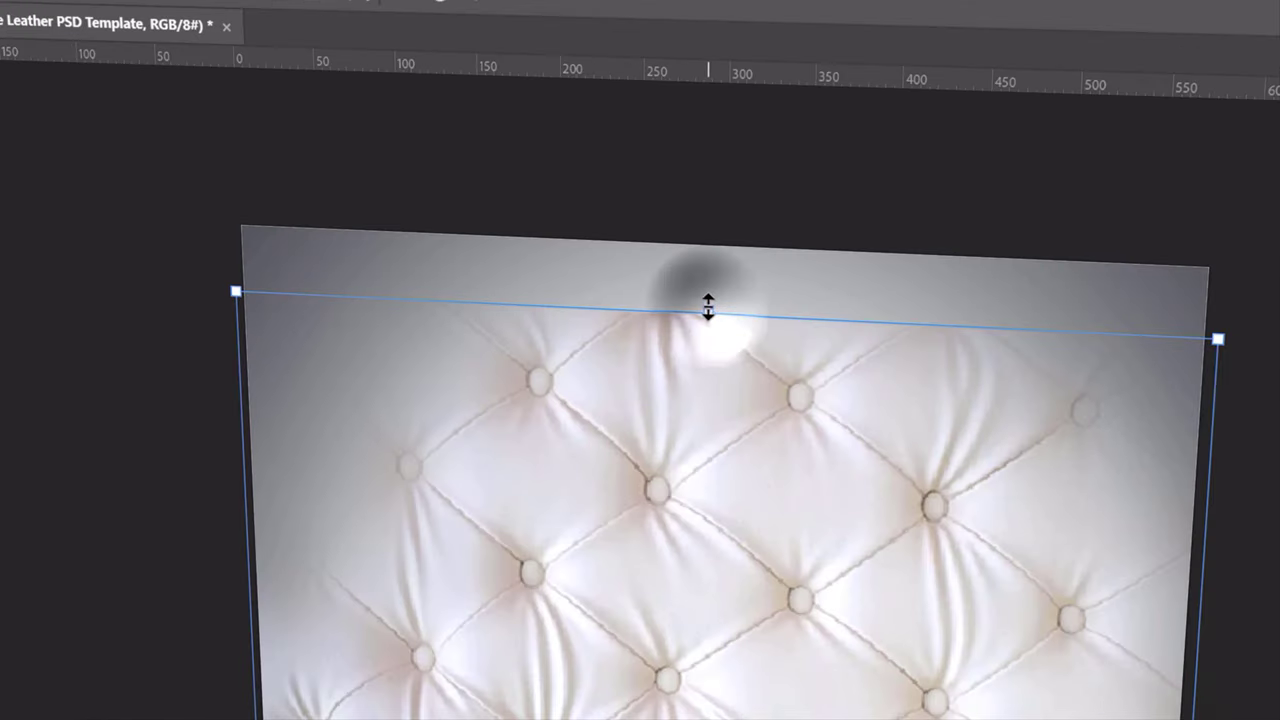
{"action": "left_click_drag", "start_coordinate": [708, 307], "coordinate": [691, 200]}
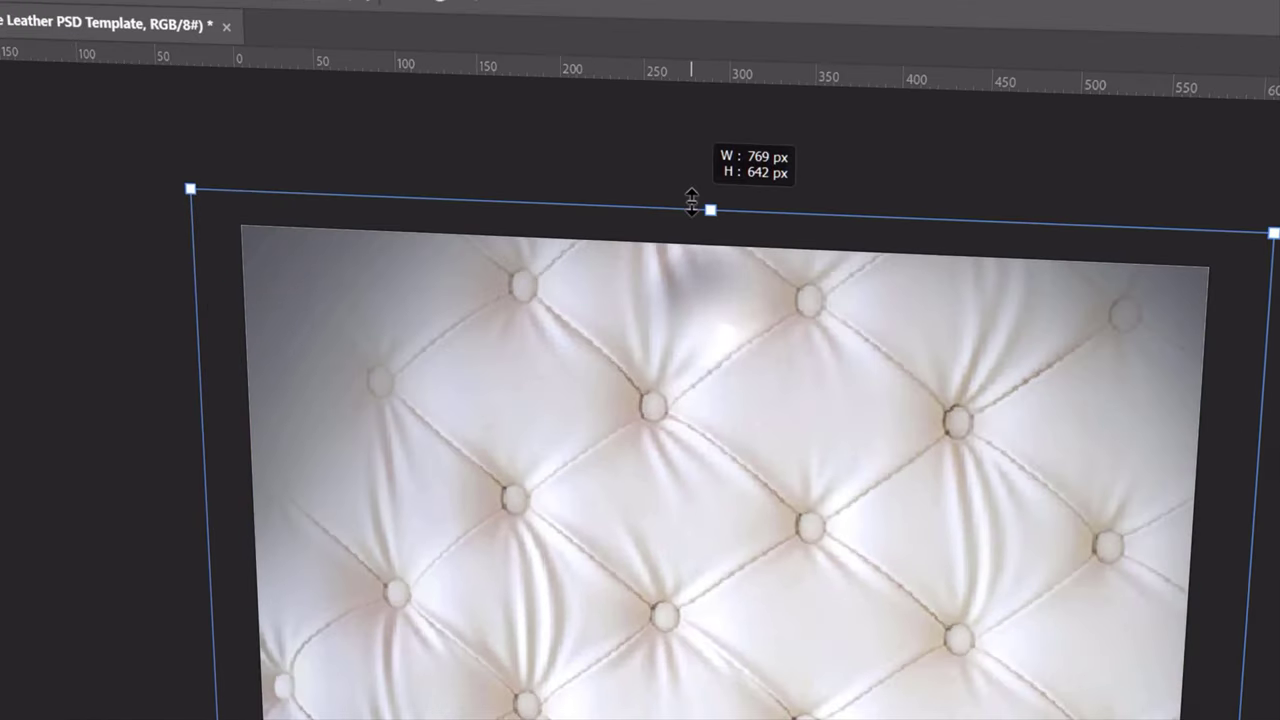
{"action": "key", "text": "Return"}
- Show both balloon layers and the silver chair layer over the tufted leather background, keeping the large disco ball hidden
{"action": "scroll", "coordinate": [843, 228], "scroll_direction": "down", "scroll_amount": 4}
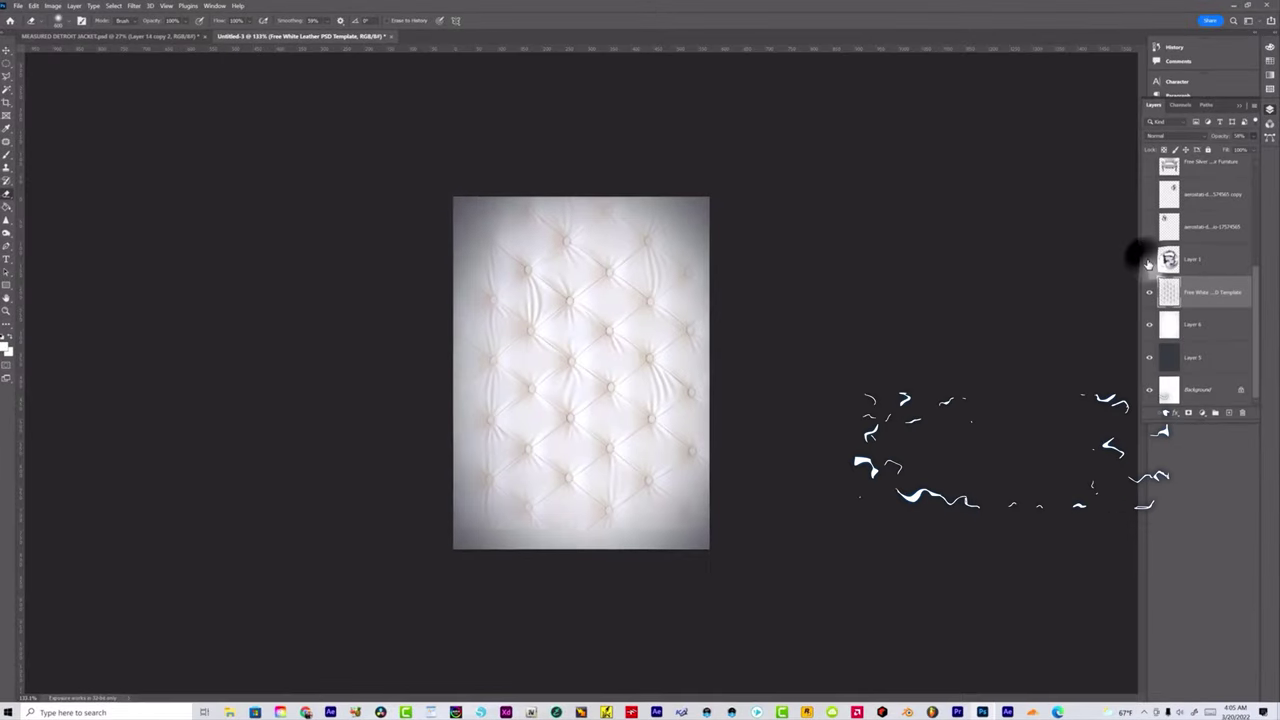
{"action": "left_click", "coordinate": [1148, 260]}
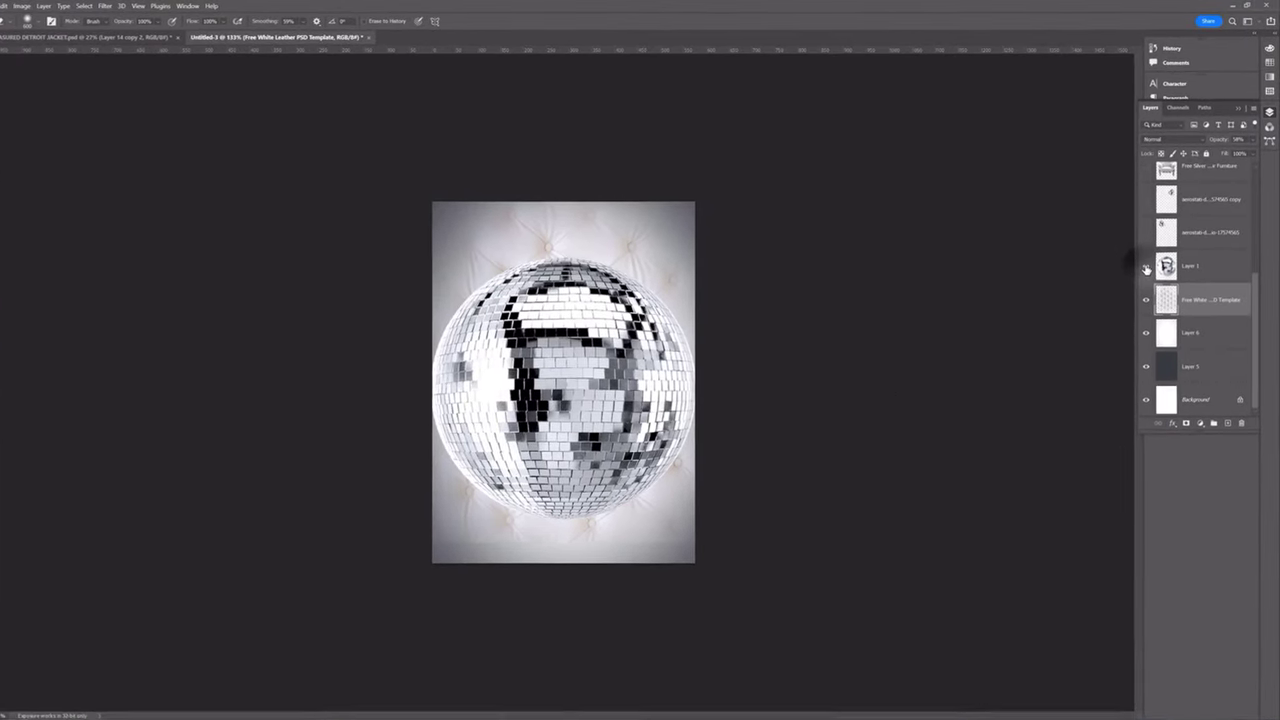
{"action": "left_click", "coordinate": [1148, 258]}
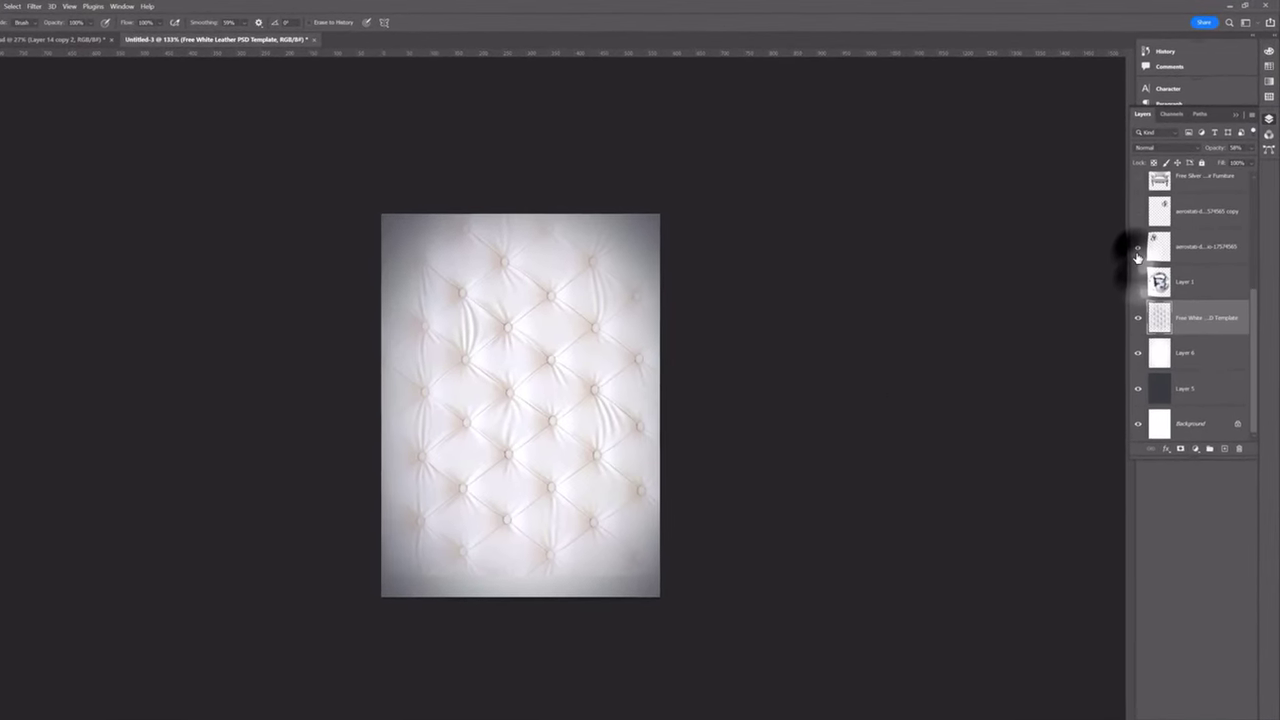
{"action": "left_click", "coordinate": [1137, 248]}
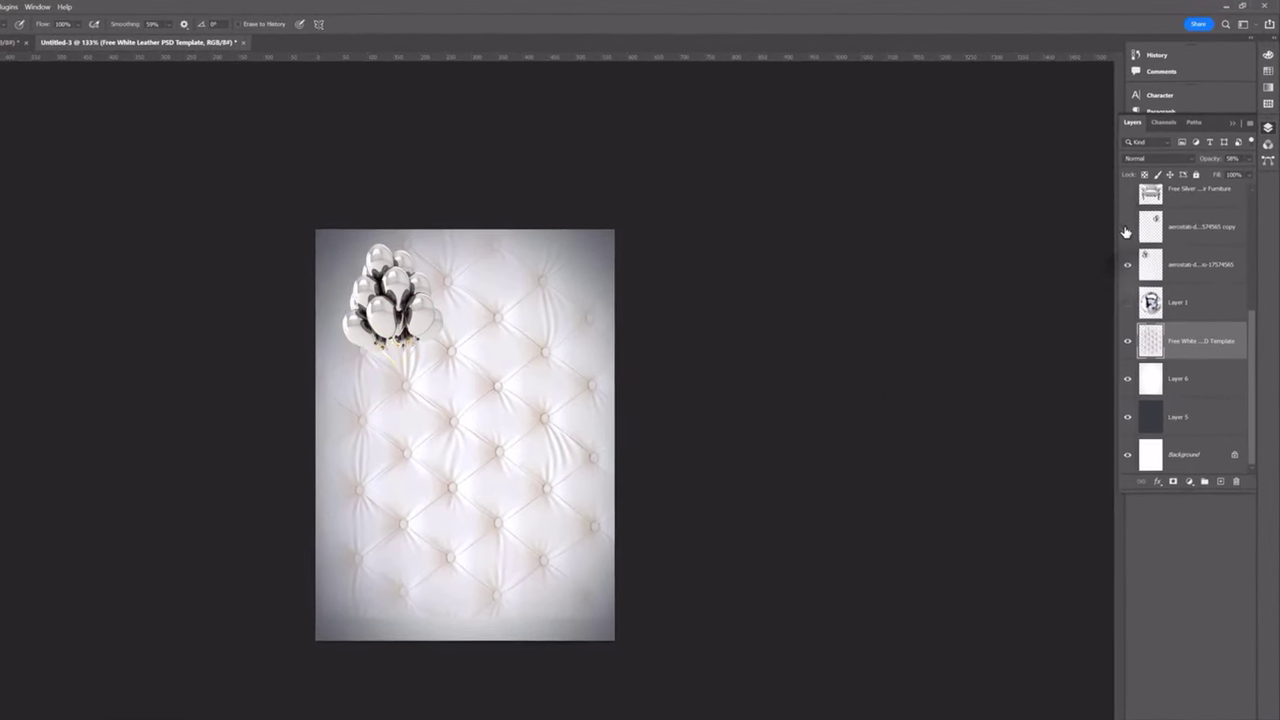
{"action": "left_click", "coordinate": [1137, 212]}
{"action": "left_click", "coordinate": [1119, 230]}
- Show the Layer 2 copy bottle with its cocktail glass and the model layer in front of the chair
{"action": "scroll", "coordinate": [1185, 300], "scroll_direction": "up", "scroll_amount": 1}
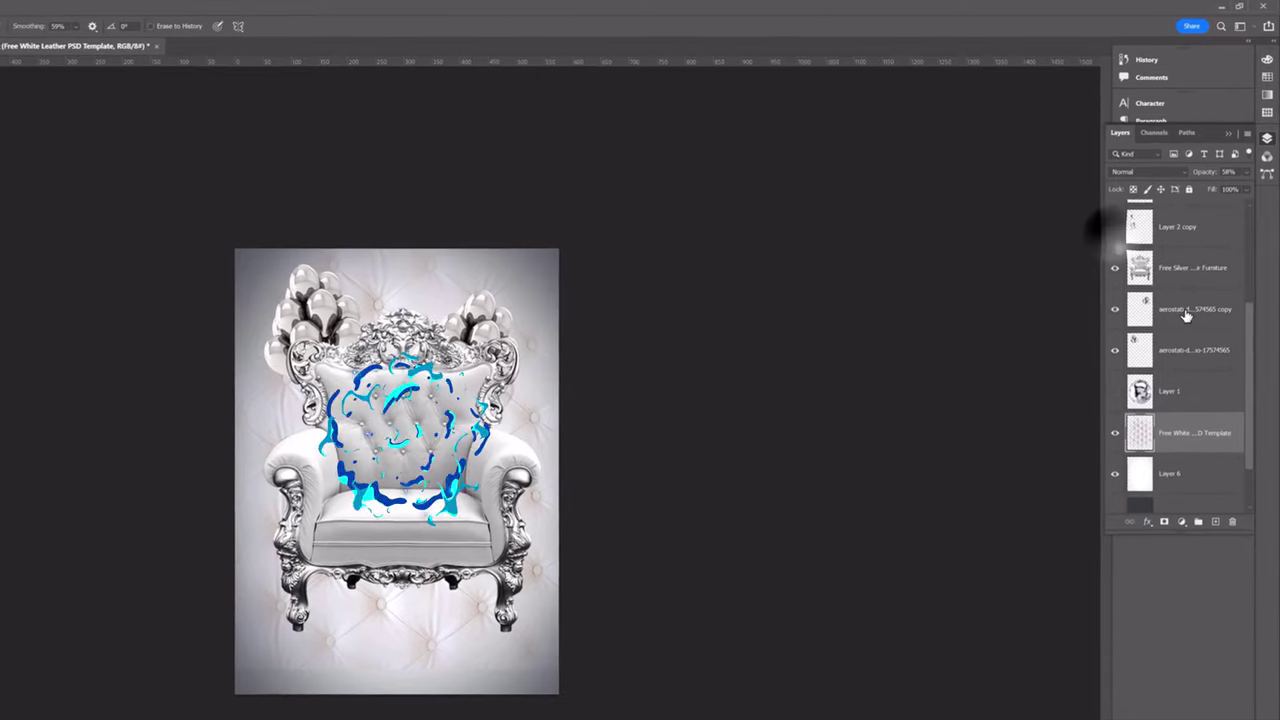
{"action": "left_click", "coordinate": [1110, 260]}
{"action": "scroll", "coordinate": [1110, 300], "scroll_direction": "up", "scroll_amount": 2}
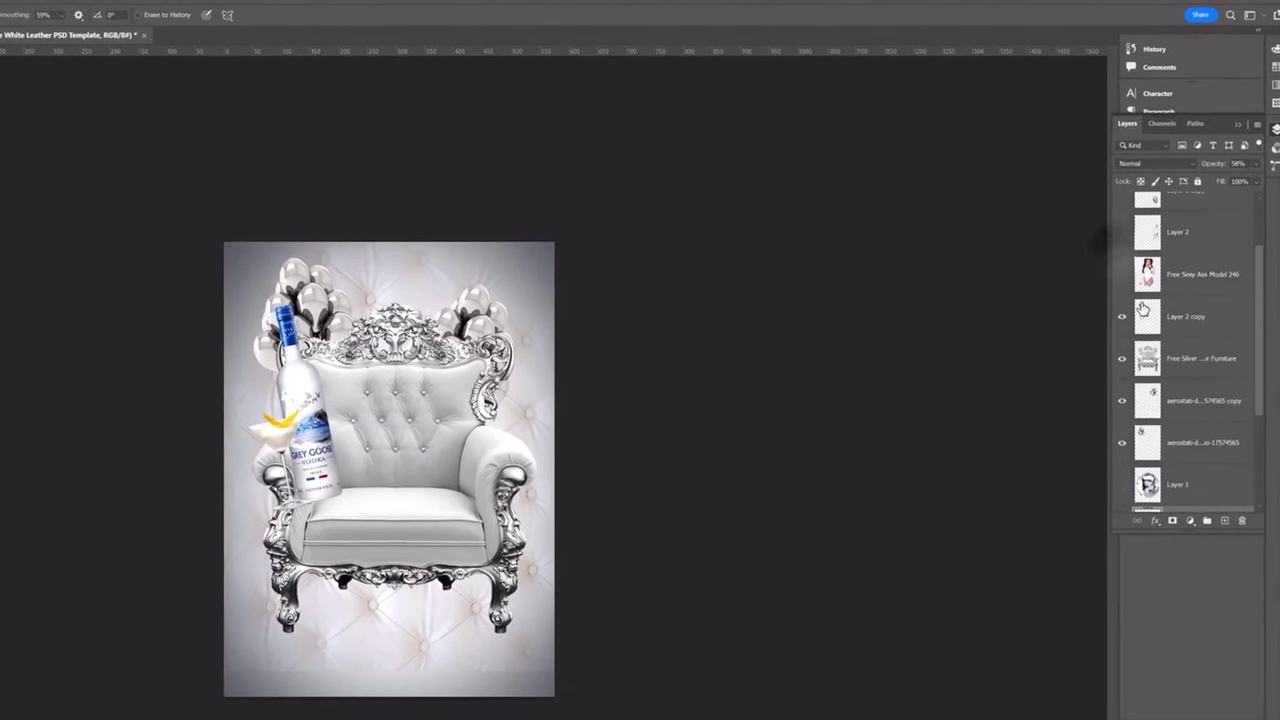
{"action": "left_click", "coordinate": [1118, 239]}
{"action": "left_click", "coordinate": [1120, 286]}
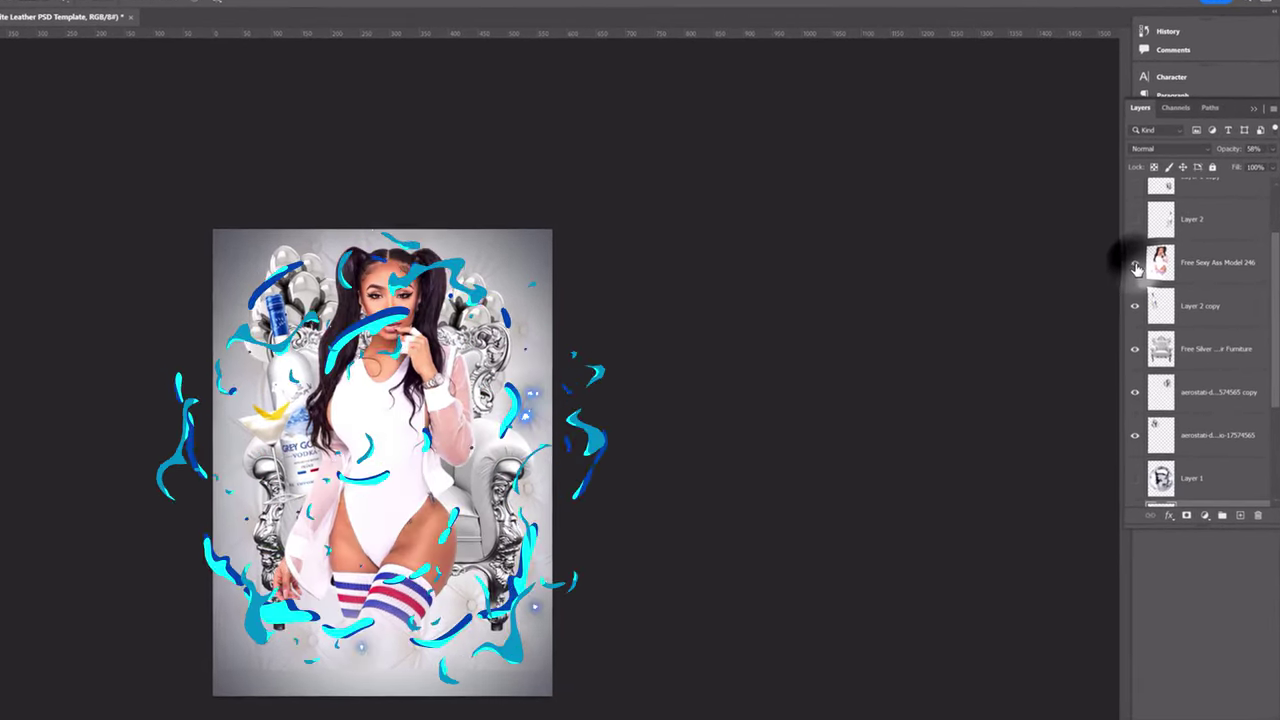
- Show the Layer 2 bottle, both small disco ball layers and the TEXT group
{"action": "scroll", "coordinate": [1137, 268], "scroll_direction": "up", "scroll_amount": 1}
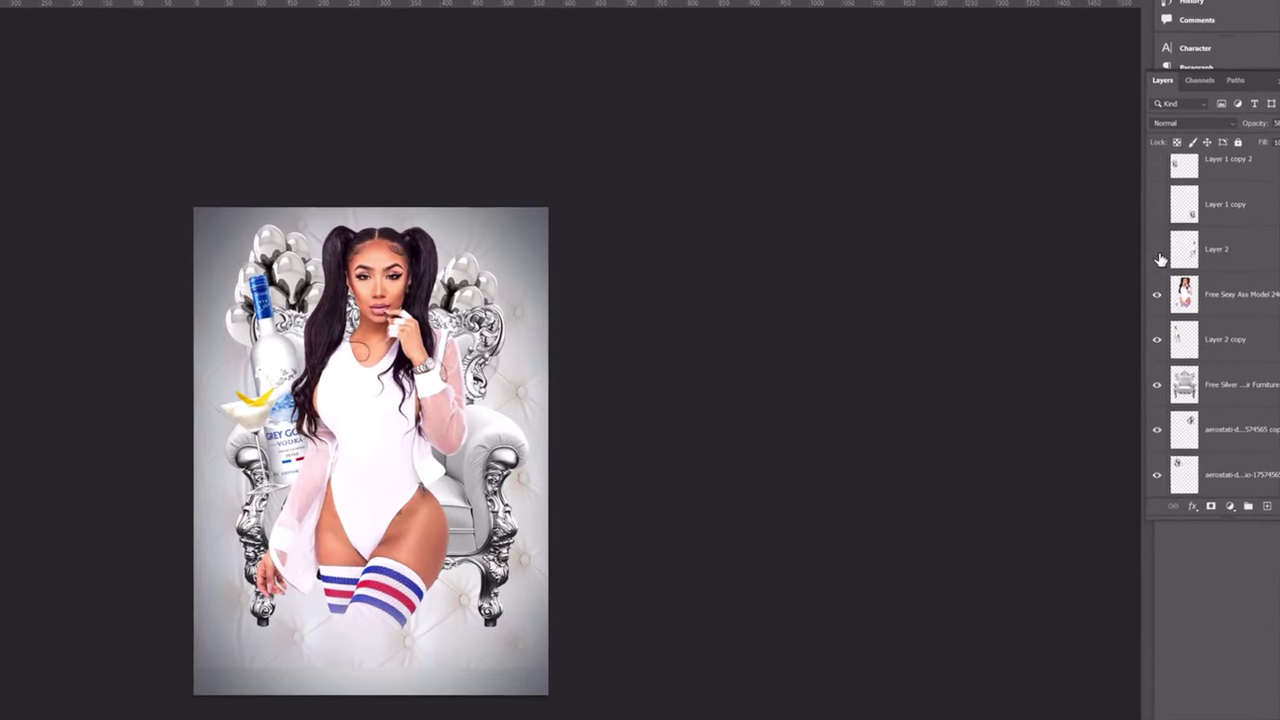
{"action": "left_click", "coordinate": [1135, 267]}
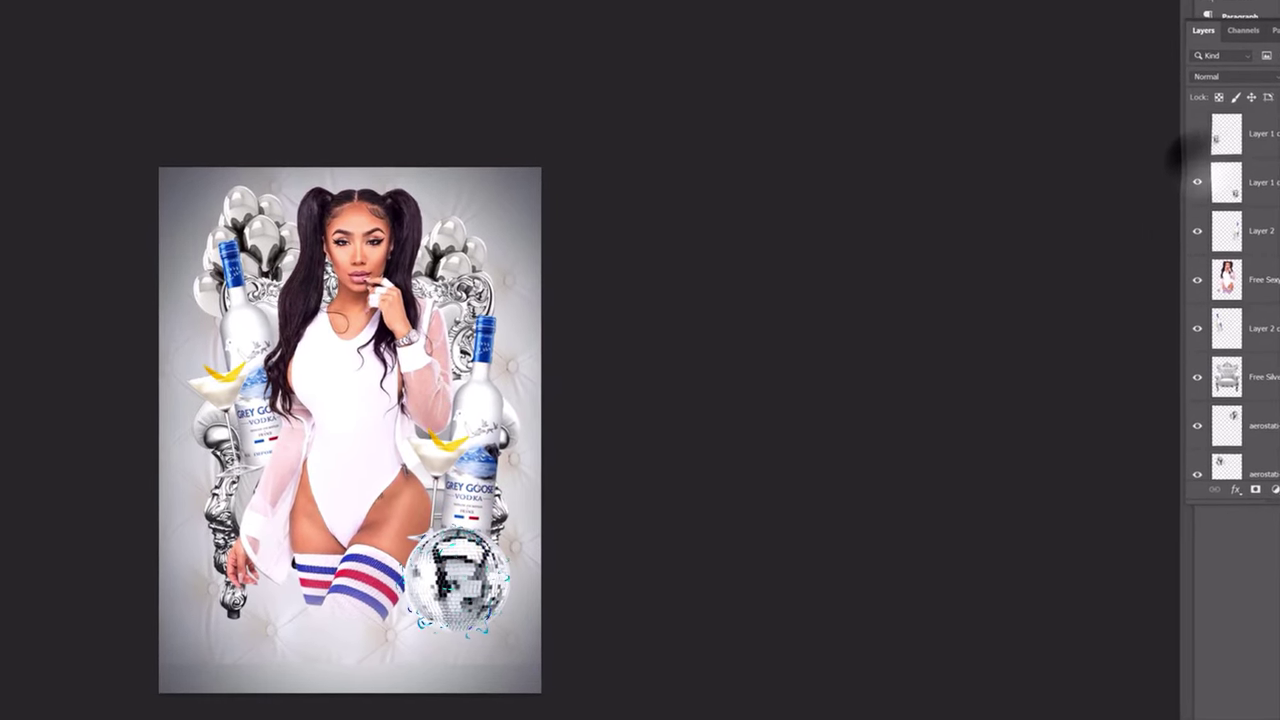
{"action": "left_click", "coordinate": [1206, 145]}
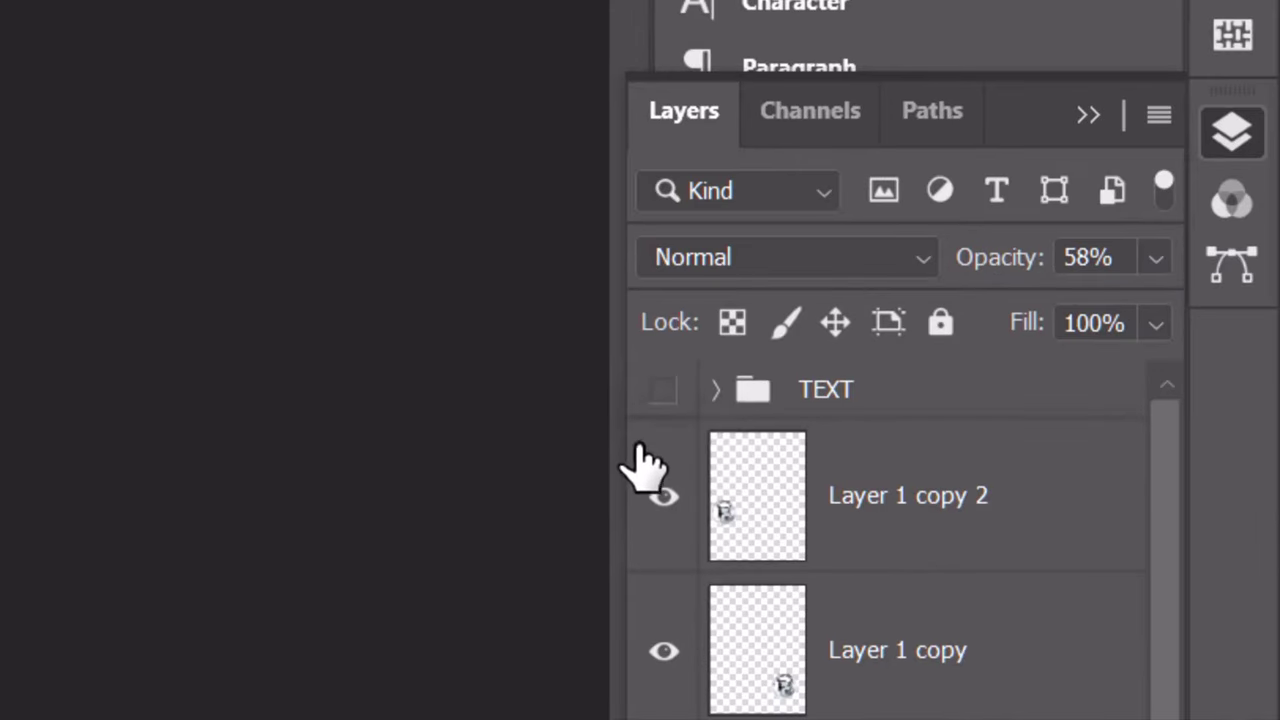
{"action": "left_click", "coordinate": [1205, 108]}
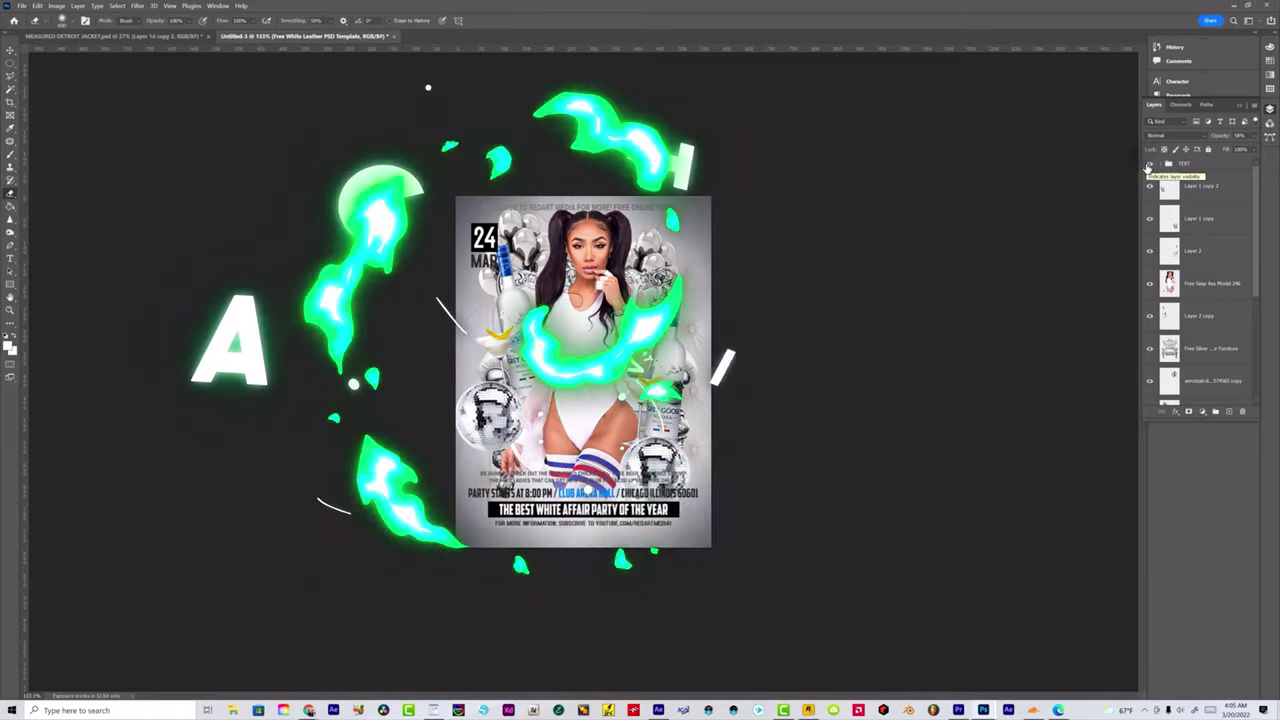
- Duplicate the model layer four times to stack identical copies above the original
{"action": "scroll", "coordinate": [760, 420], "scroll_direction": "up", "scroll_amount": 5}
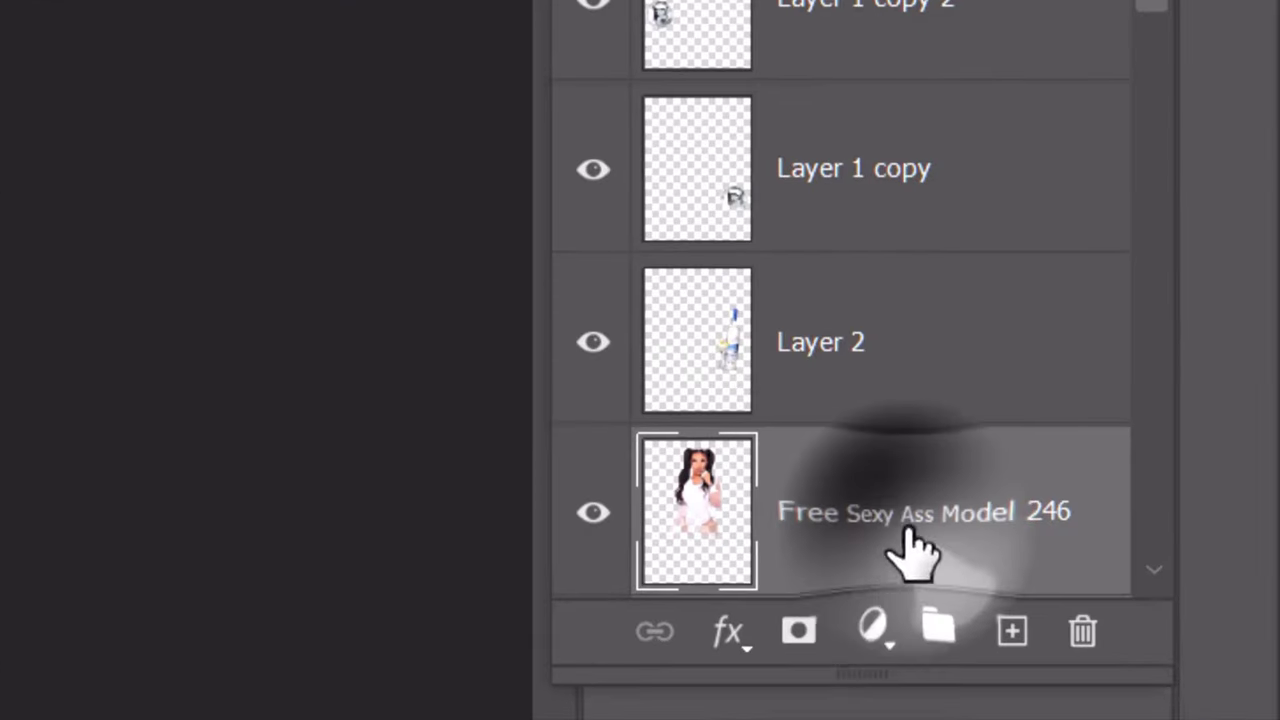
{"action": "left_click_drag", "start_coordinate": [1211, 391], "coordinate": [1233, 414]}
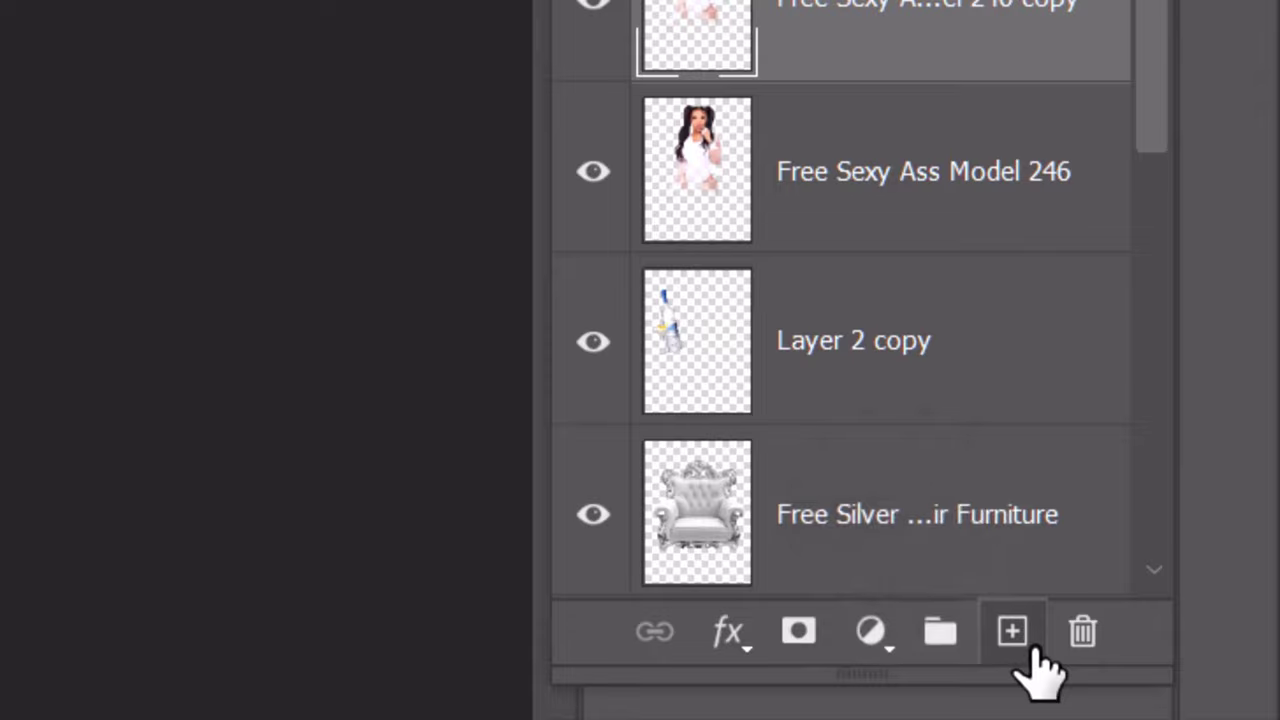
{"action": "left_click_drag", "start_coordinate": [990, 40], "coordinate": [1013, 628]}
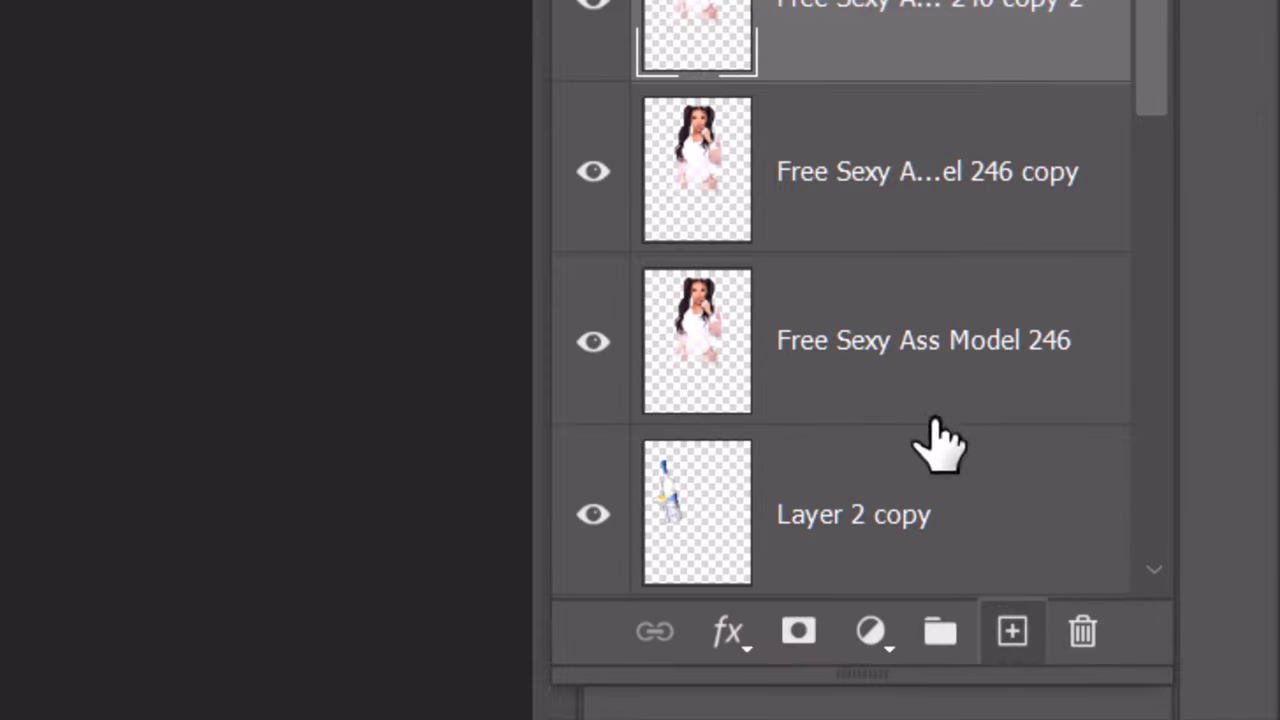
{"action": "left_click_drag", "start_coordinate": [900, 62], "coordinate": [995, 630]}
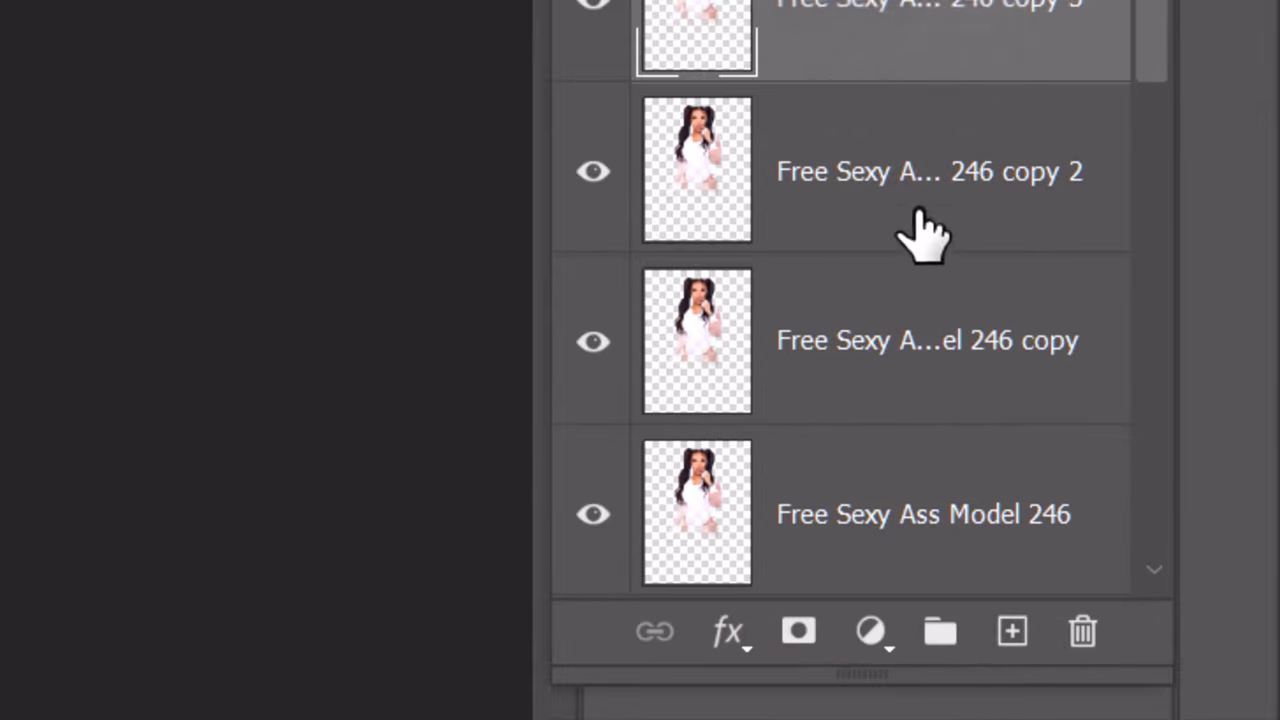
{"action": "left_click_drag", "start_coordinate": [960, 45], "coordinate": [1013, 632]}
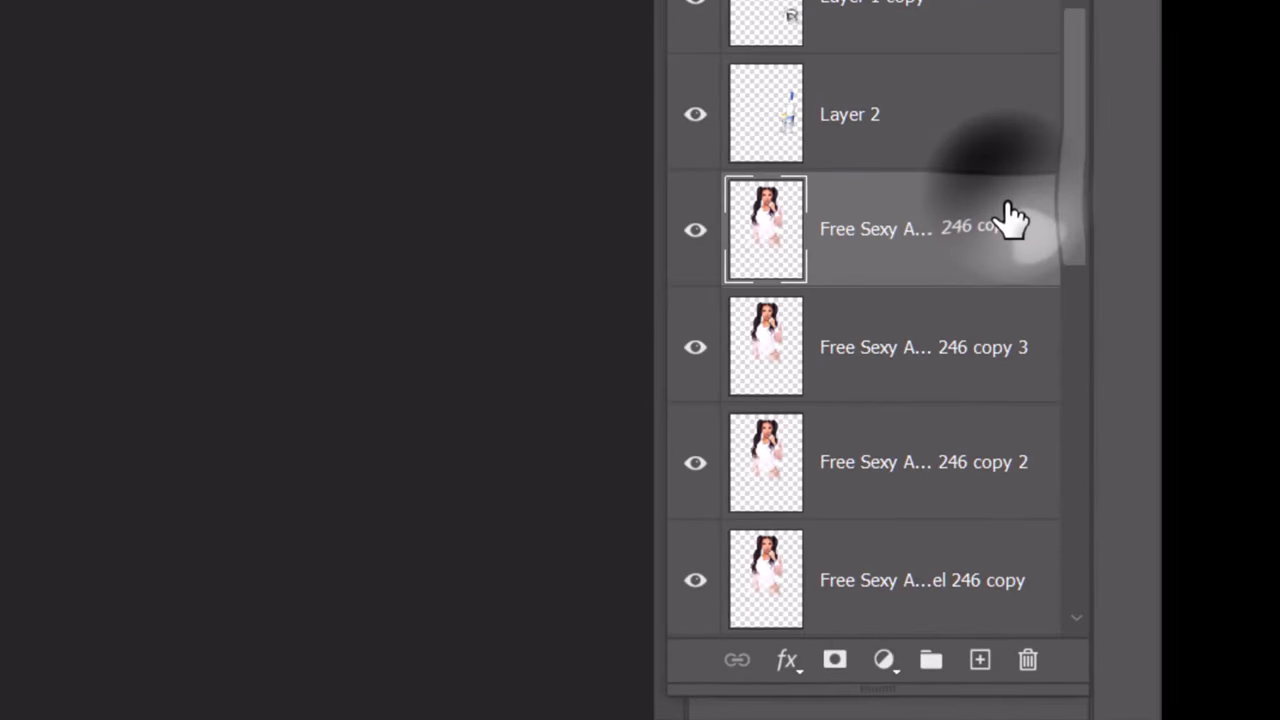
- Merge the four model copies down into the original model layer
{"action": "key", "text": "ctrl+e"}
{"action": "key", "text": "ctrl+e"}
{"action": "key", "text": "ctrl+e"}
{"action": "key", "text": "ctrl+e"}
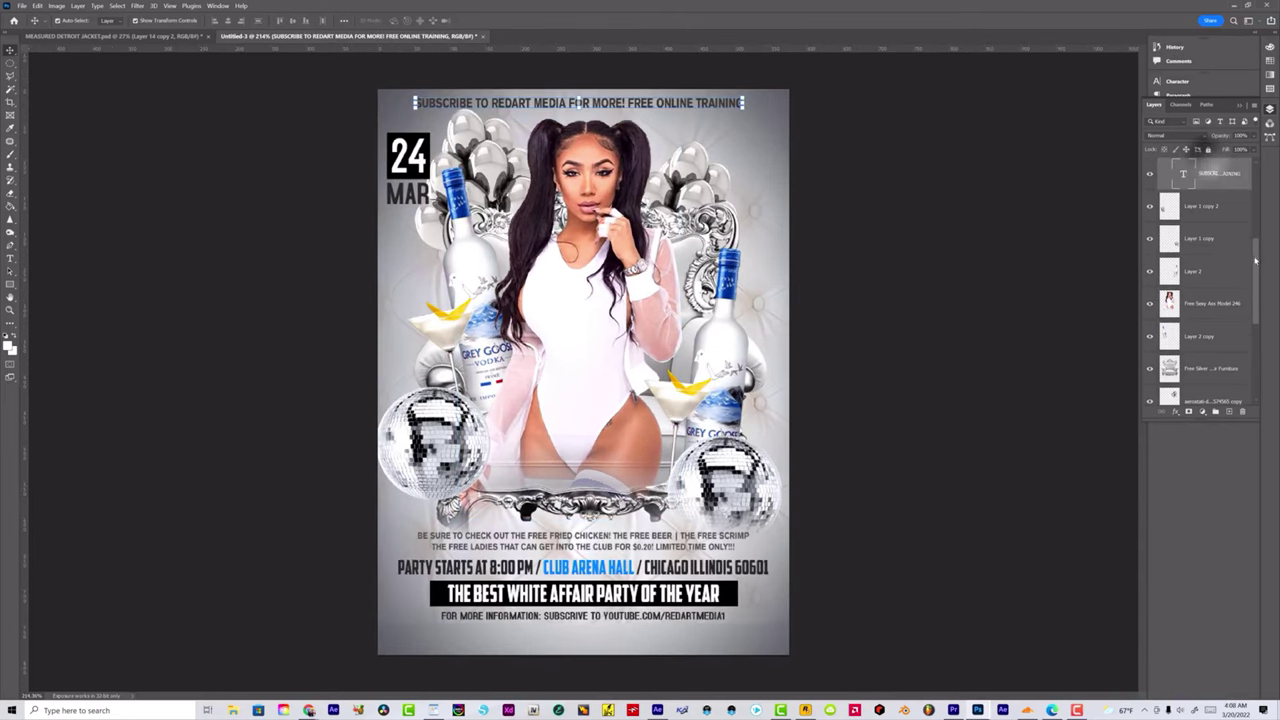
- Select the lower event text layers in the TEXT group and shift them slightly down the flyer with the black bar
{"action": "scroll", "coordinate": [1203, 160], "scroll_direction": "up", "scroll_amount": 3}
{"action": "left_click", "coordinate": [1207, 164]}
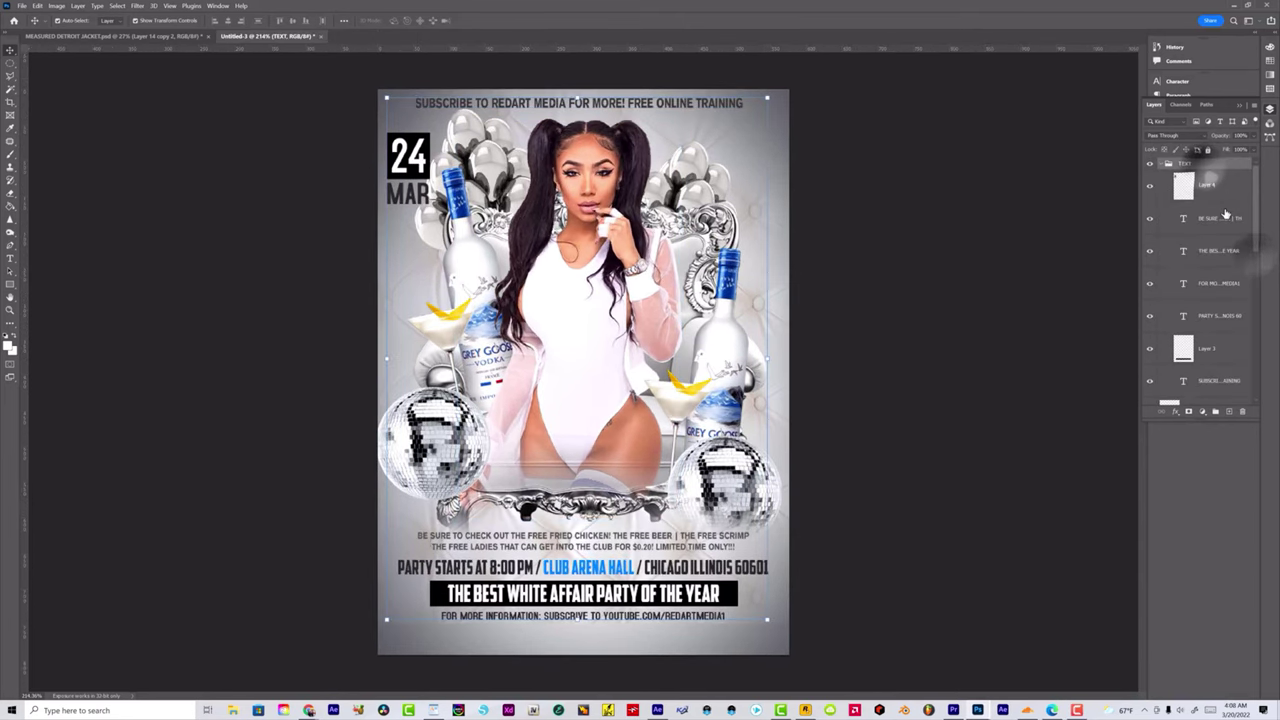
{"action": "left_click", "coordinate": [1222, 218]}
{"action": "left_click", "coordinate": [1090, 330], "text": "shift"}
{"action": "left_click", "coordinate": [1080, 440], "text": "shift"}
{"action": "left_click", "coordinate": [1062, 545], "text": "shift"}
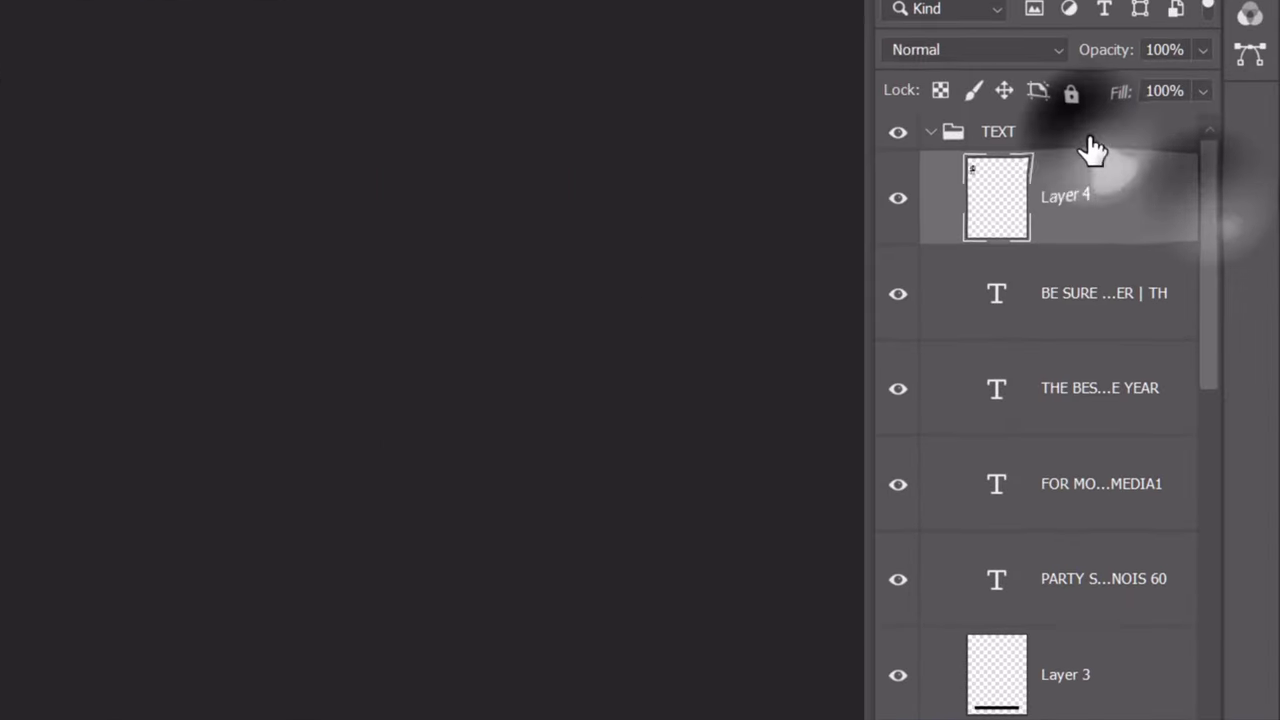
- Add a new empty layer and place it above the TEXT group, outside the folder
{"action": "left_click", "coordinate": [1215, 166]}
{"action": "key", "text": "ctrl+shift+alt+n"}
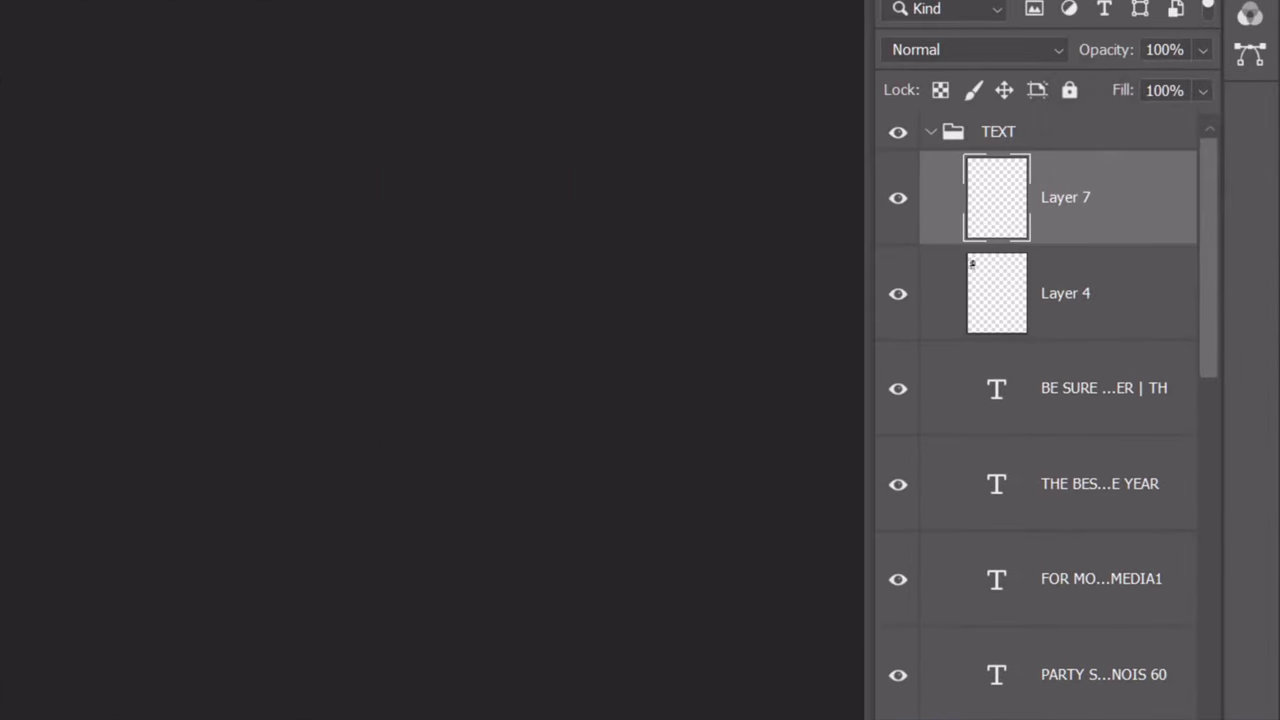
{"action": "left_click_drag", "start_coordinate": [1127, 232], "coordinate": [1083, 117]}
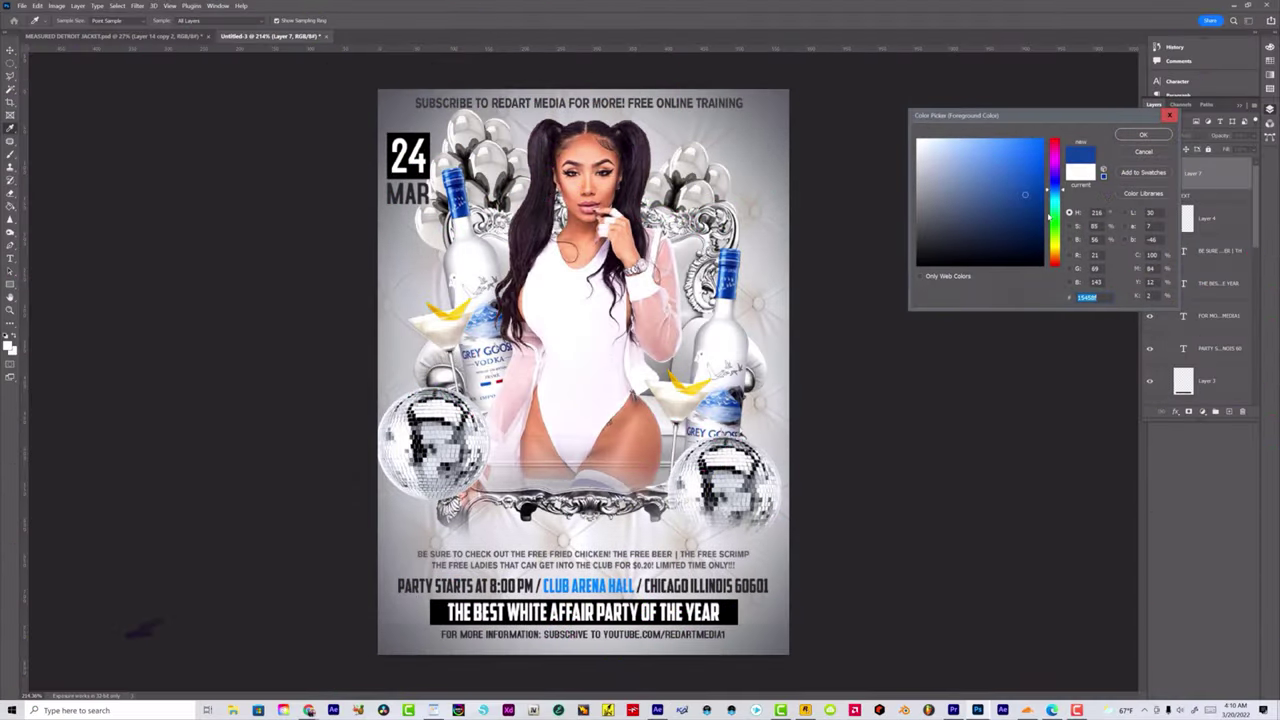
- Choose a blue foreground colour and the Soft Round brush for painting glow on the Linear Dodge (Add) layer
{"action": "left_click", "coordinate": [1039, 214]}
{"action": "left_click", "coordinate": [1128, 131]}
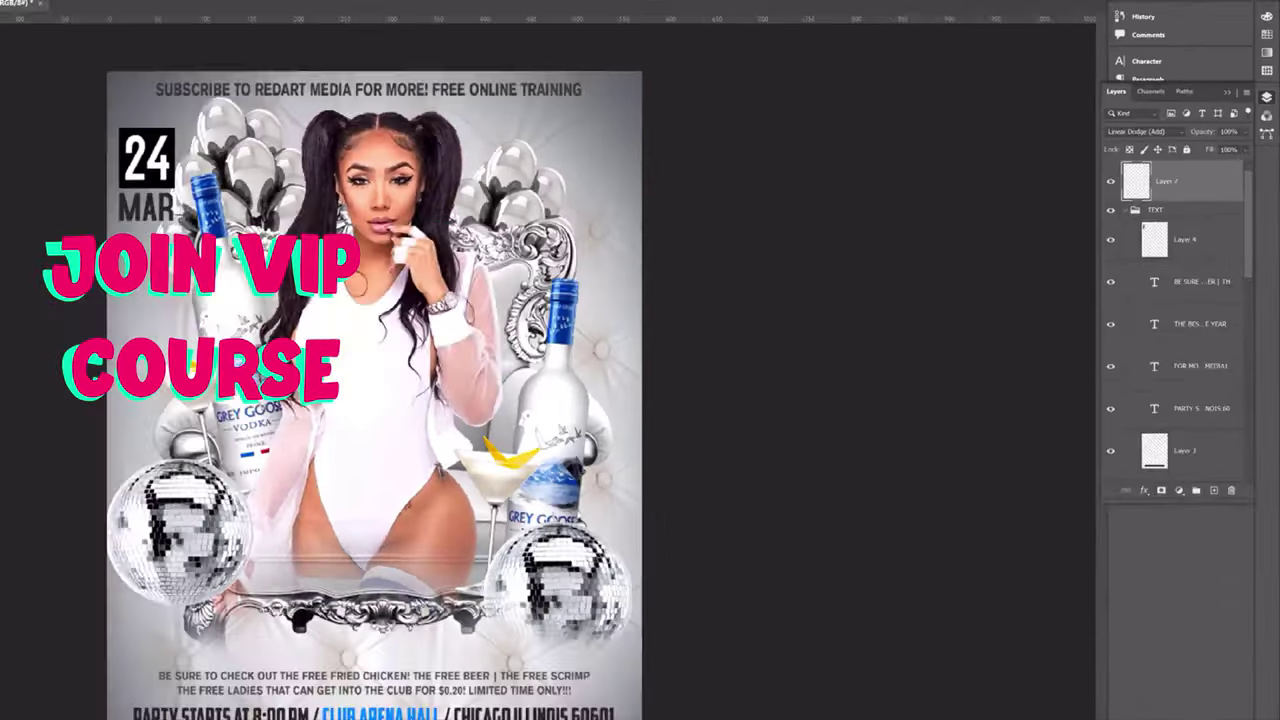
{"action": "left_click", "coordinate": [62, 21]}
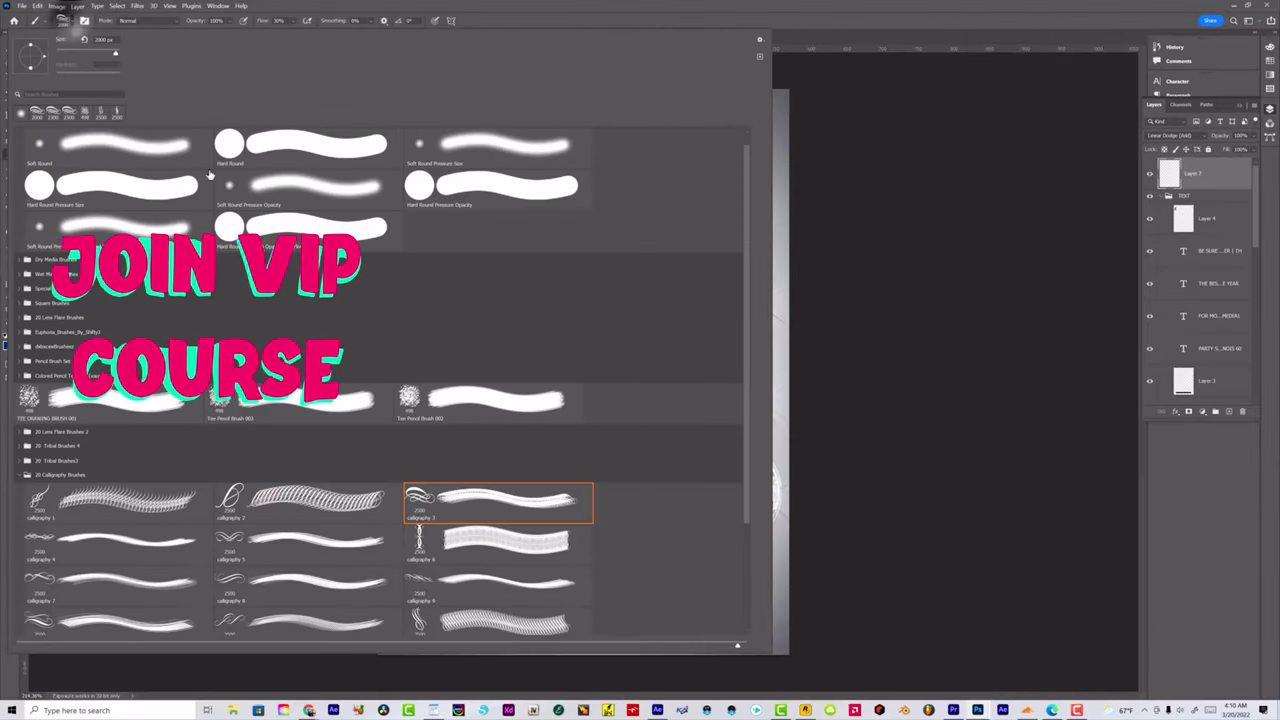
{"action": "double_click", "coordinate": [160, 143]}
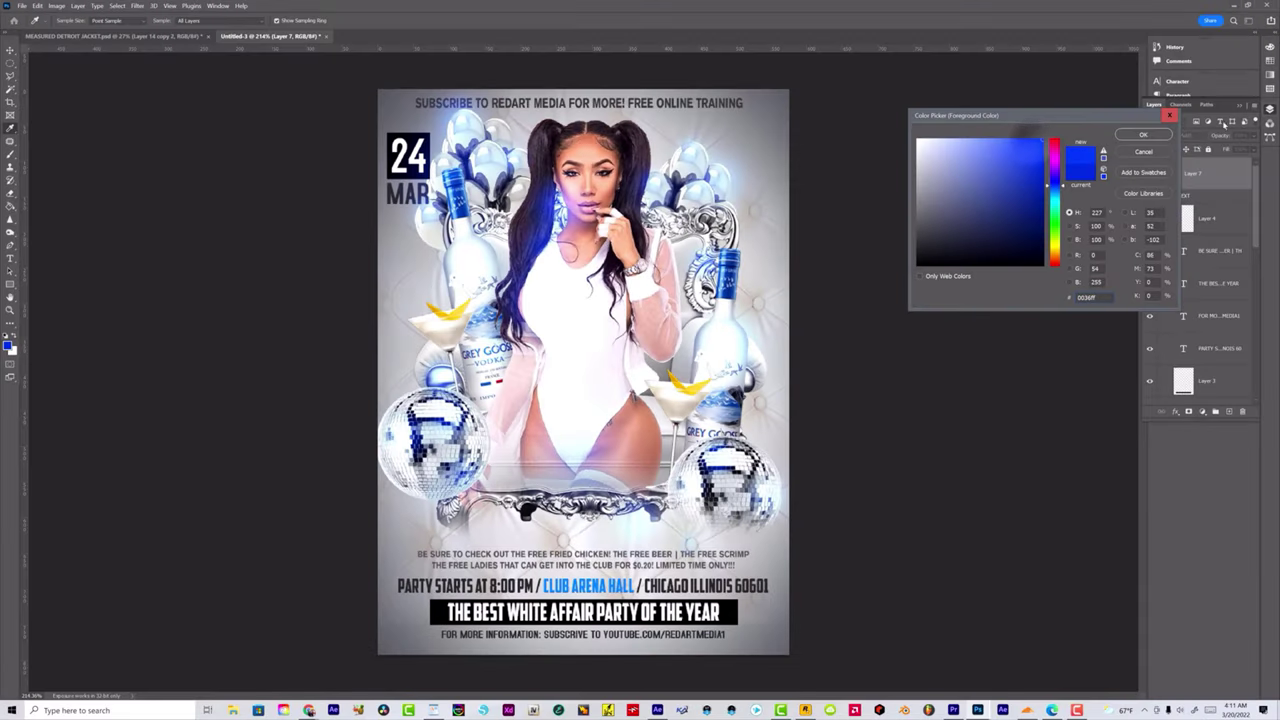
- Set the foreground colour to #0036ff and dab soft blue glow on the model's white cuff and raised hand
{"action": "left_click", "coordinate": [1143, 134]}
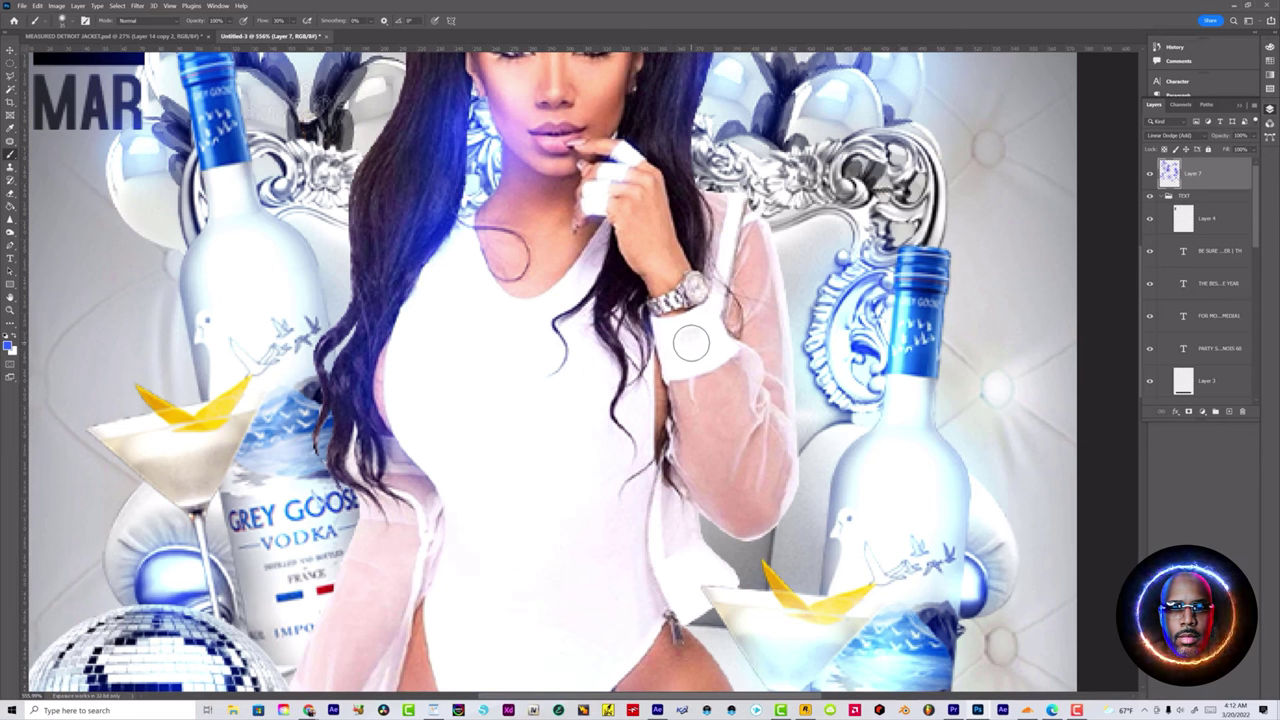
{"action": "left_click", "coordinate": [690, 344]}
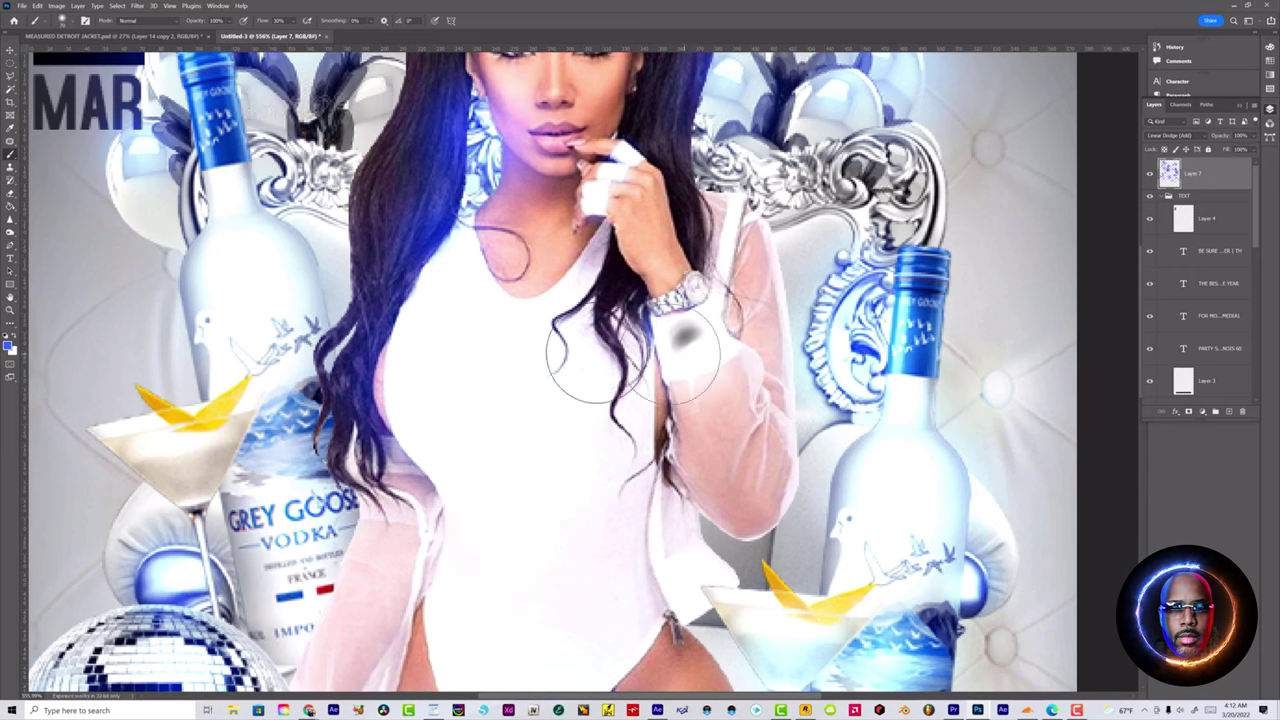
{"action": "left_click", "coordinate": [622, 160]}
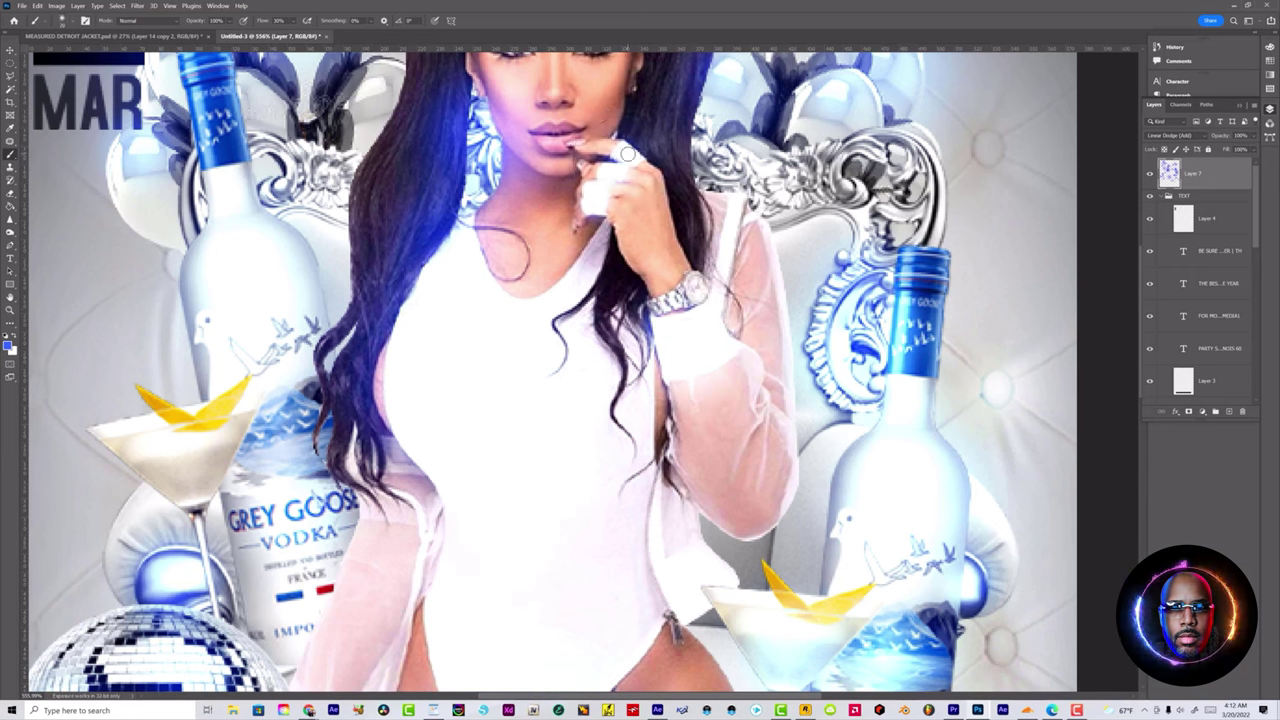
- Change the foreground colour to a dark navy blue for further glow painting around the disco balls
{"action": "scroll", "coordinate": [628, 158], "scroll_direction": "down", "scroll_amount": 7}
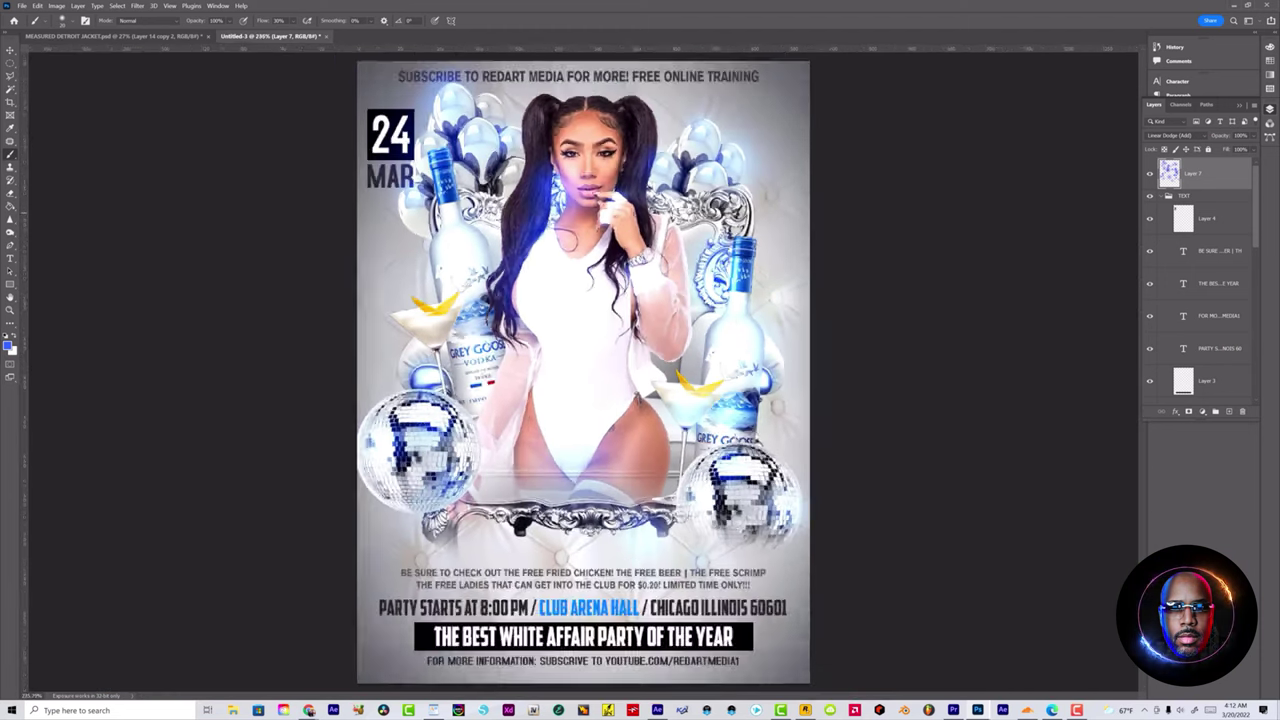
{"action": "scroll", "coordinate": [536, 386], "scroll_direction": "up", "scroll_amount": 3}
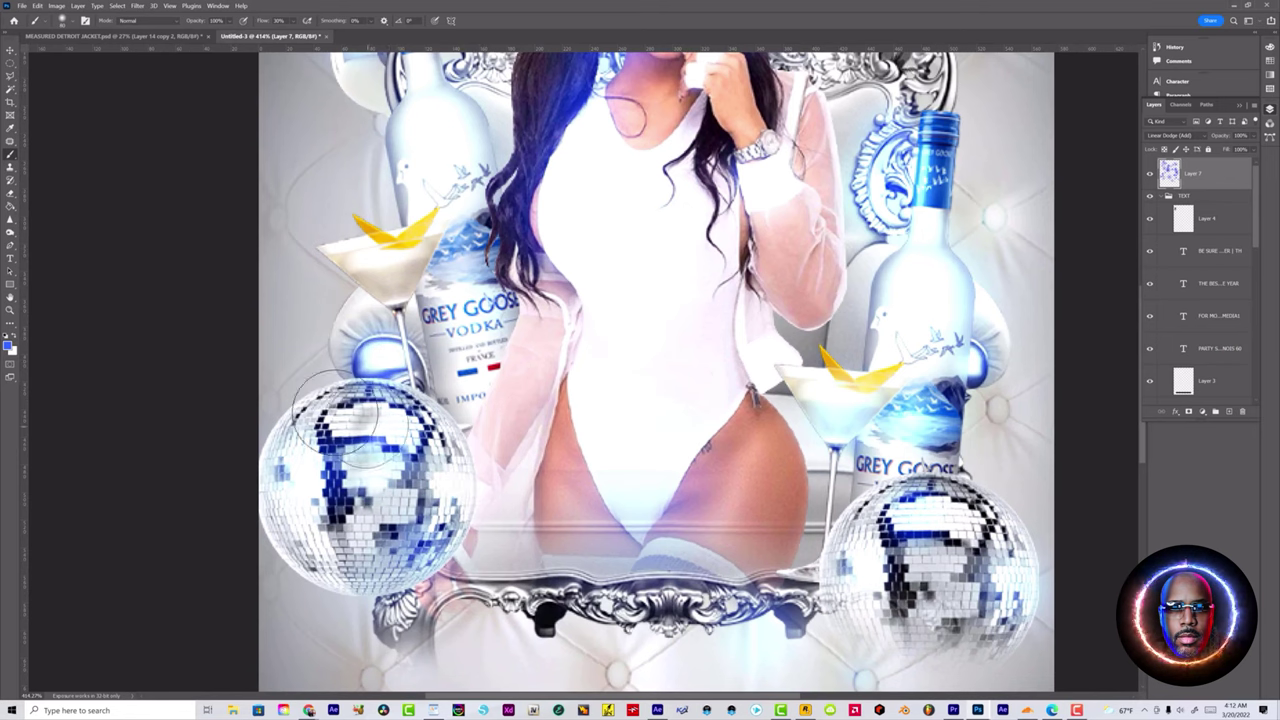
{"action": "left_click", "coordinate": [10, 343]}
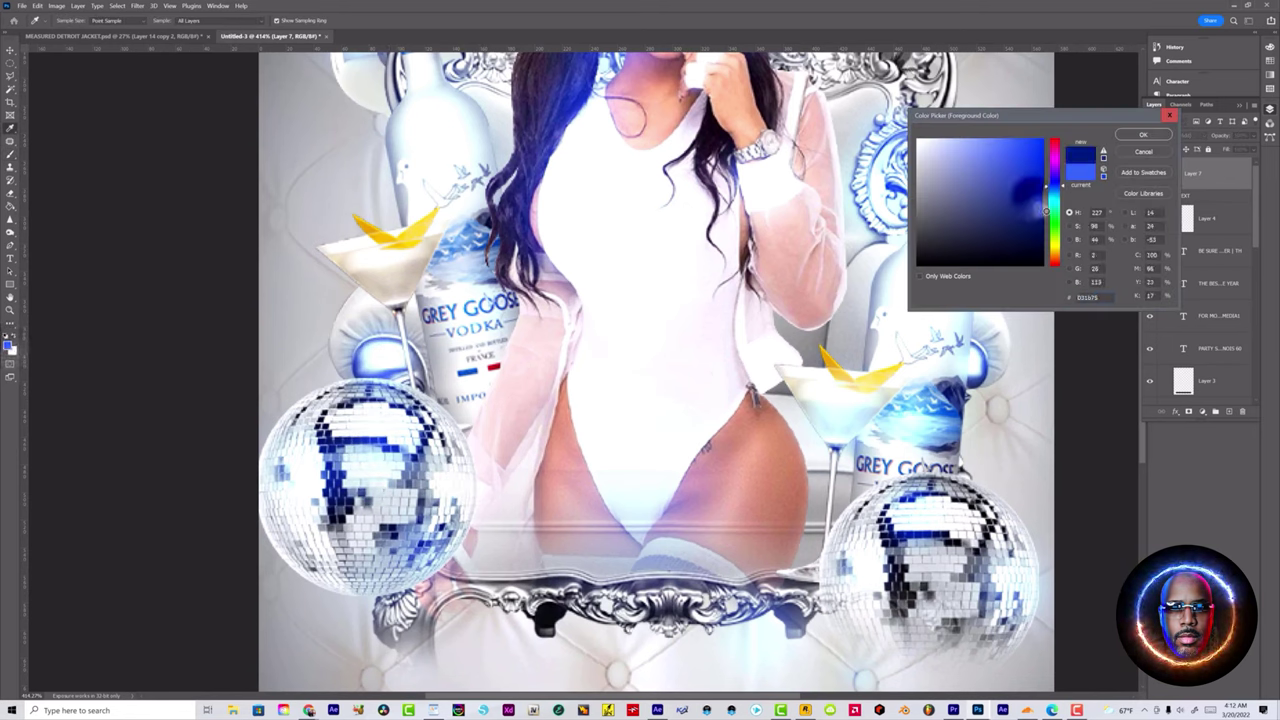
{"action": "left_click_drag", "start_coordinate": [1063, 186], "coordinate": [1063, 181]}
{"action": "left_click", "coordinate": [1142, 135]}
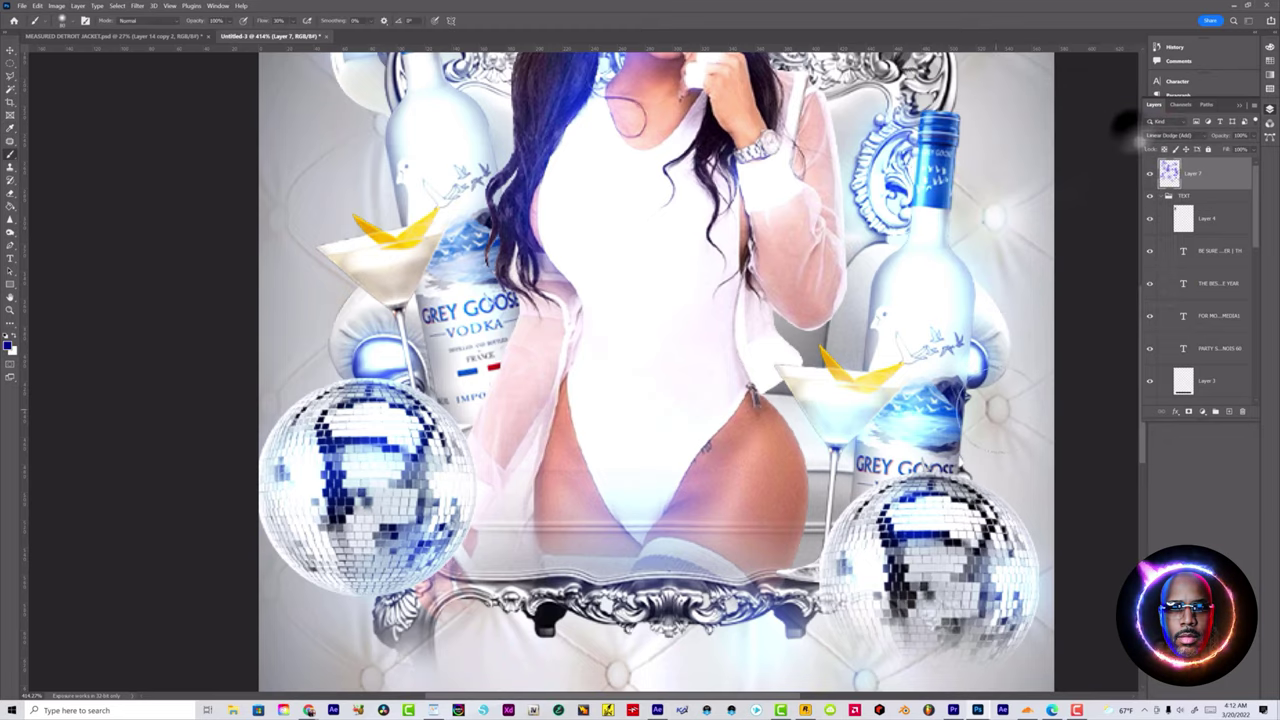